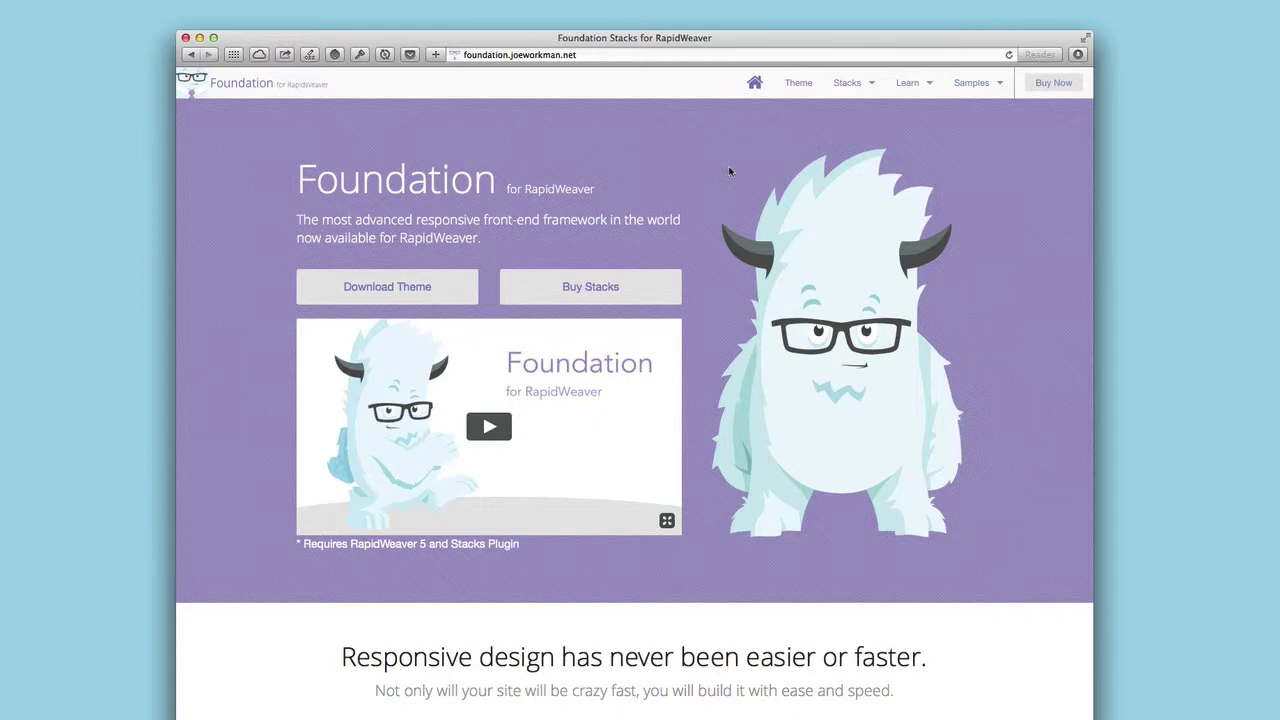
Examine the Stacks, Learn and Samples dropdown menus in the Foundation website's navigation bar.
mouse_move(848, 92)
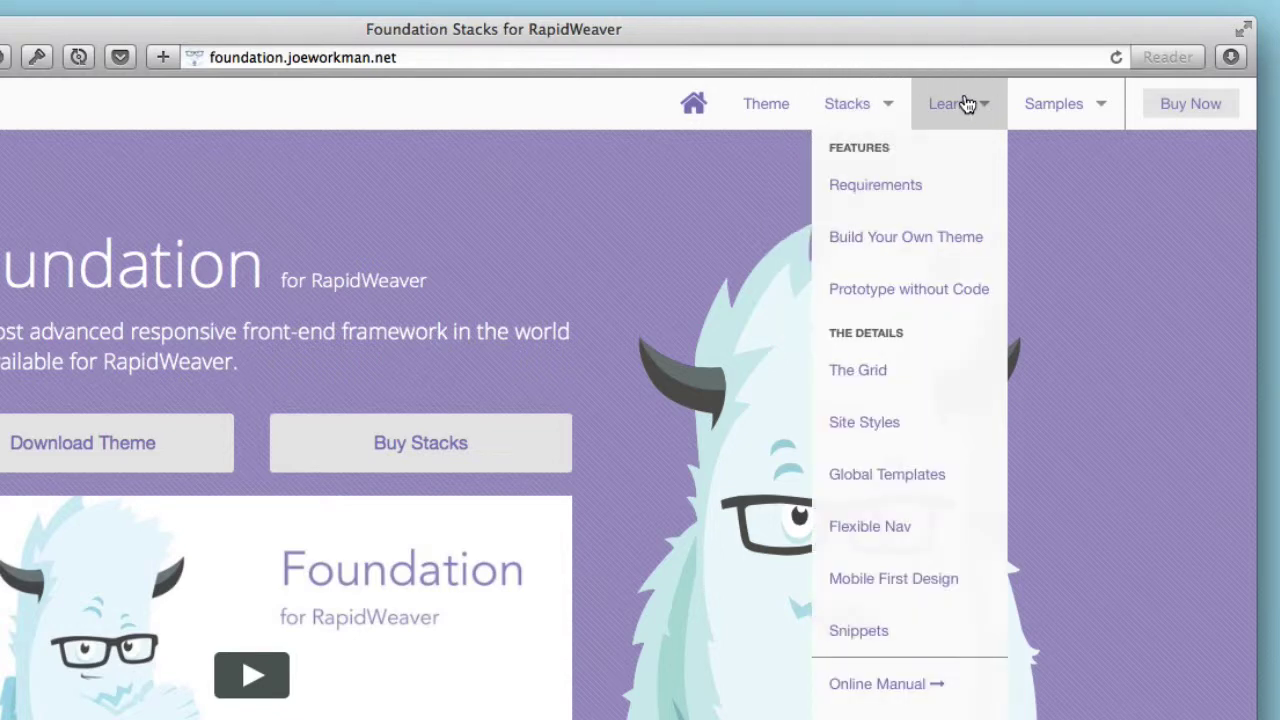
mouse_move(1084, 124)
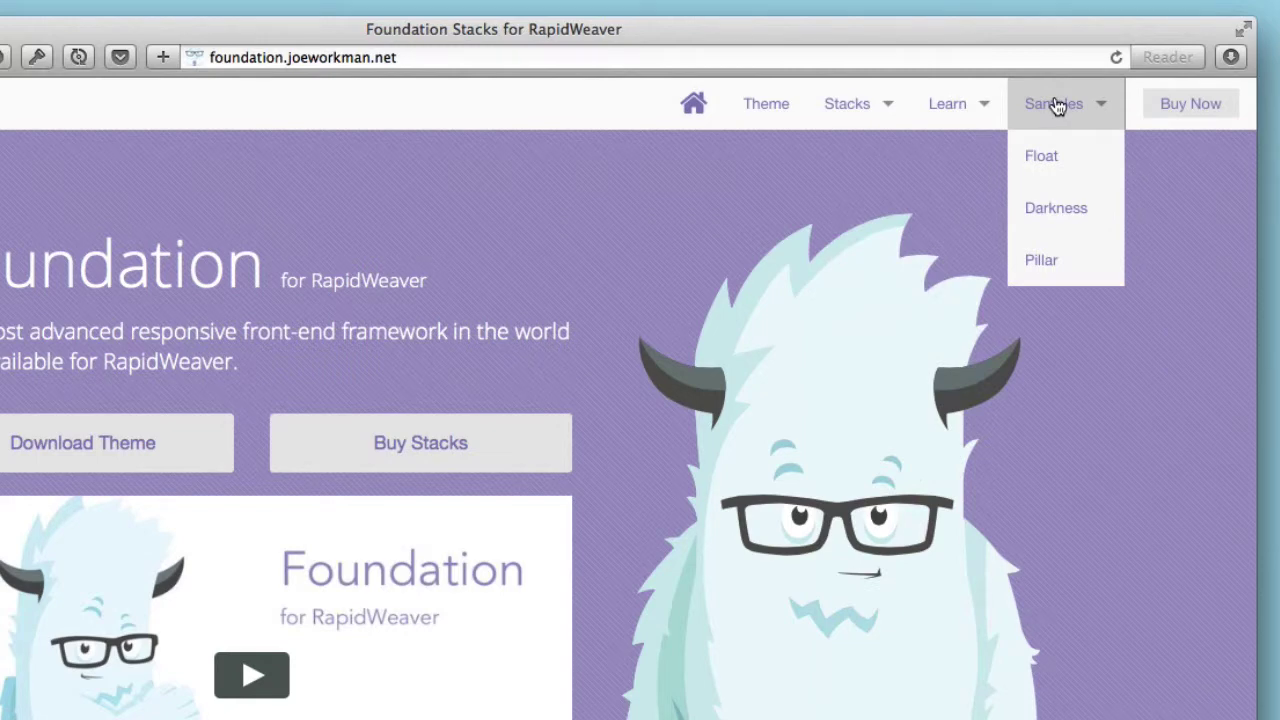
mouse_move(874, 103)
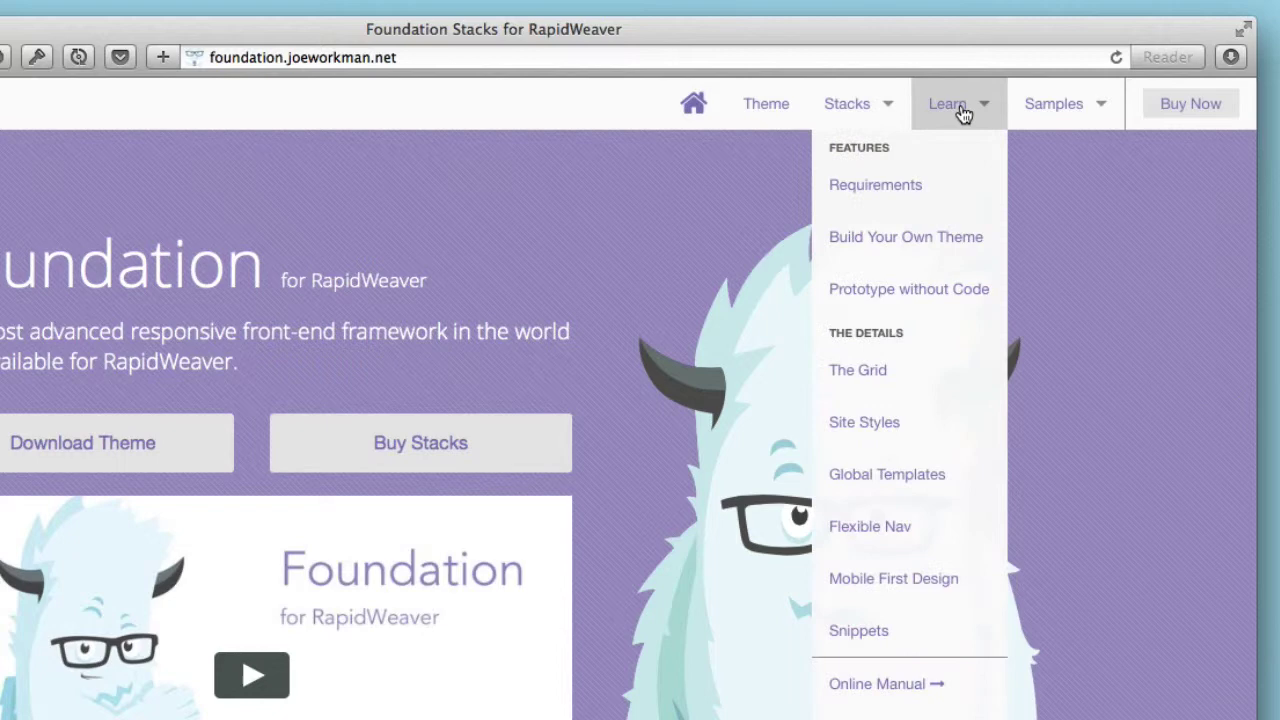
mouse_move(947, 110)
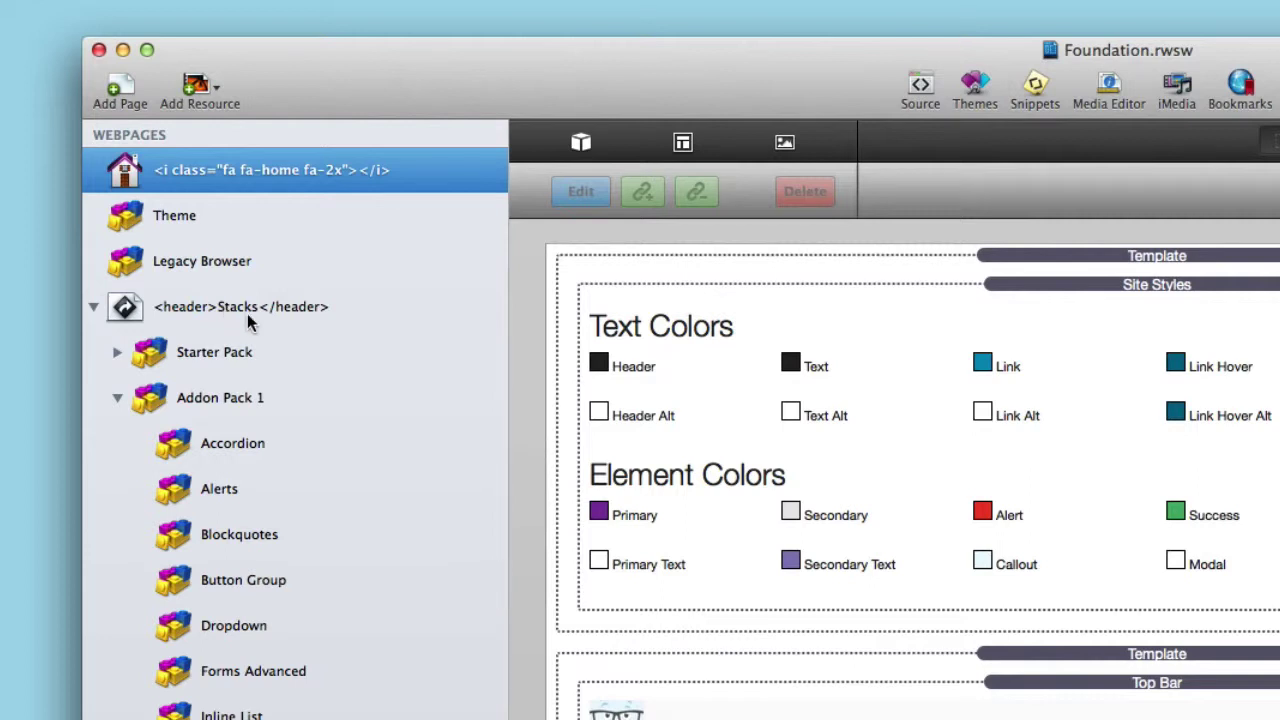
Open the home page's title for editing and select its fa-home class to inspect the icon markup.
click(380, 177)
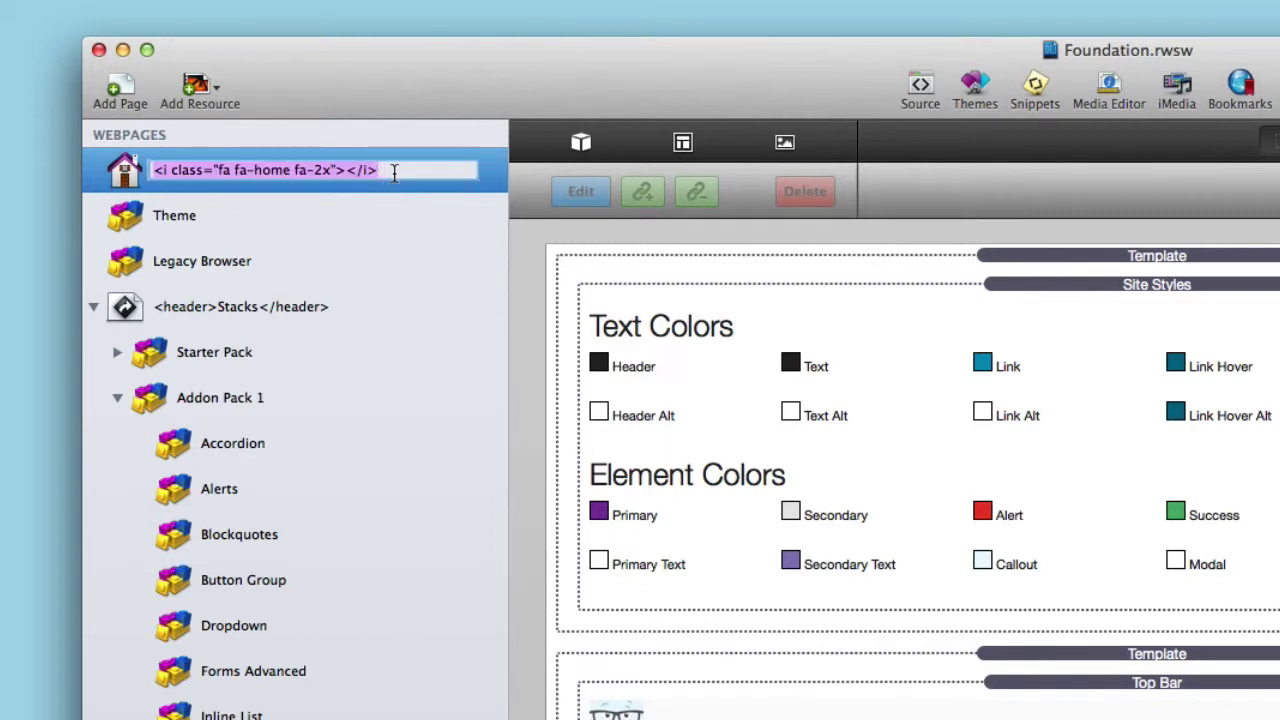
click(392, 172)
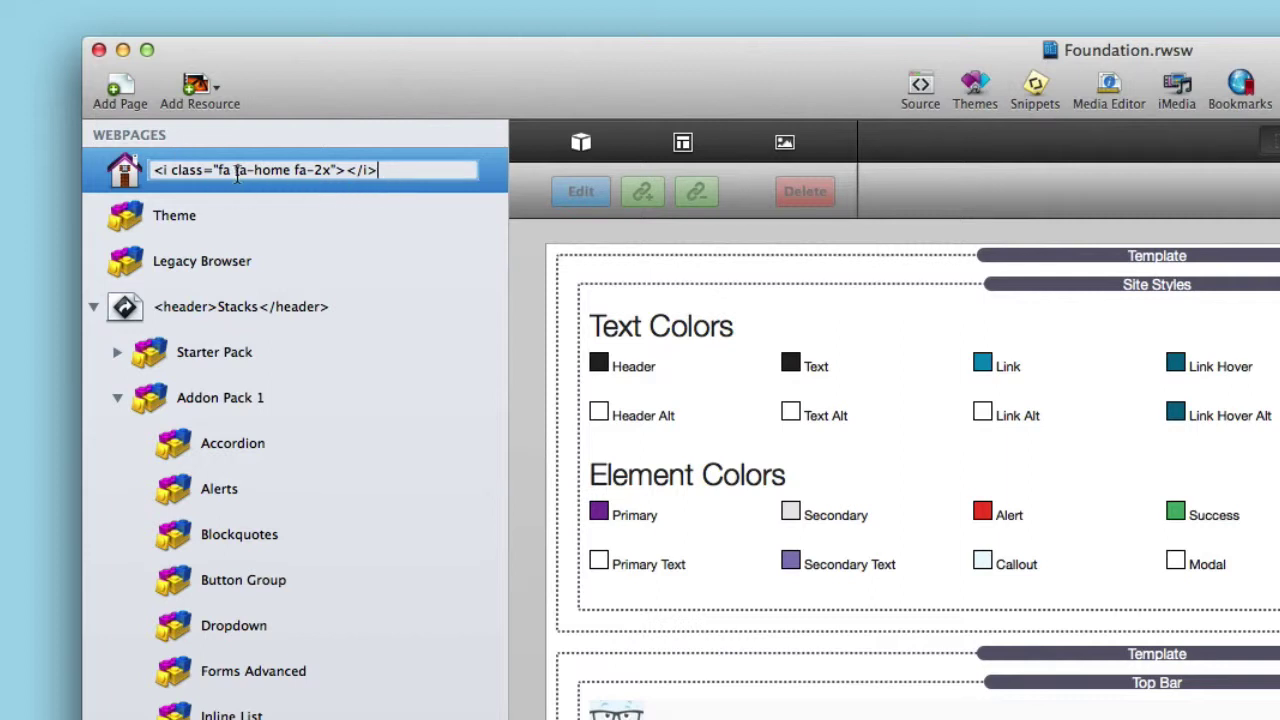
drag(235, 172, 291, 174)
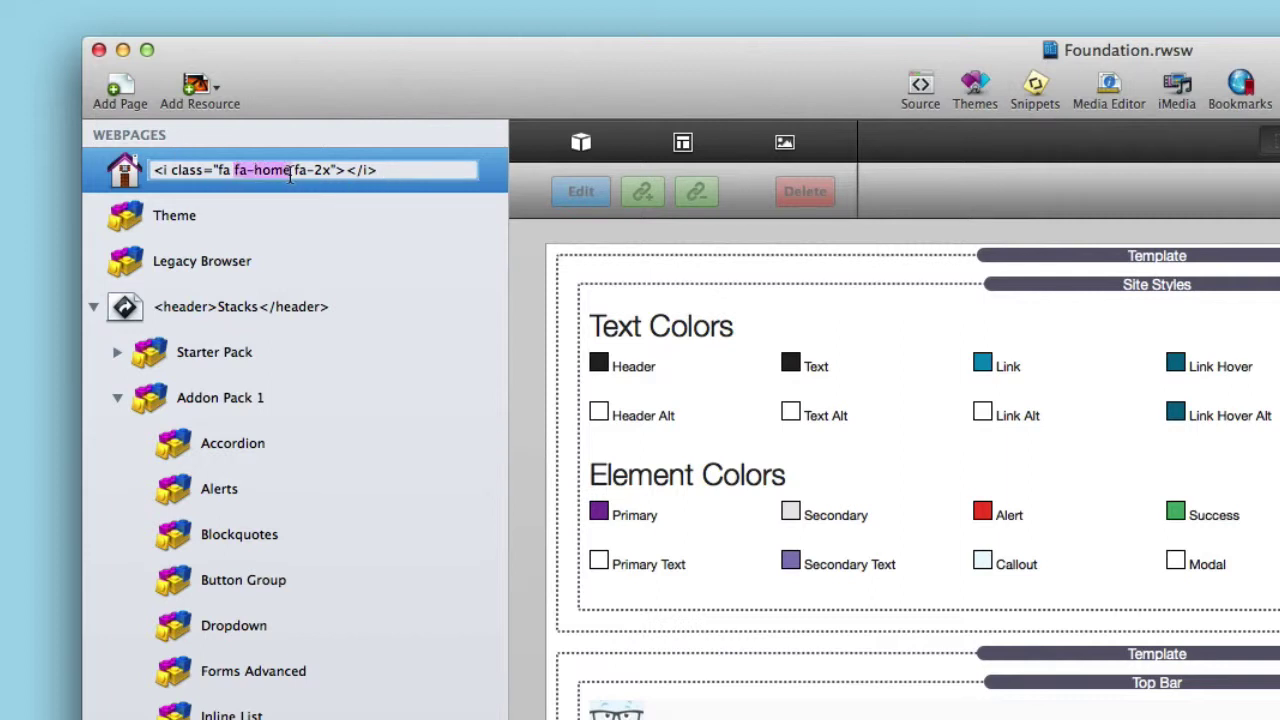
click(487, 188)
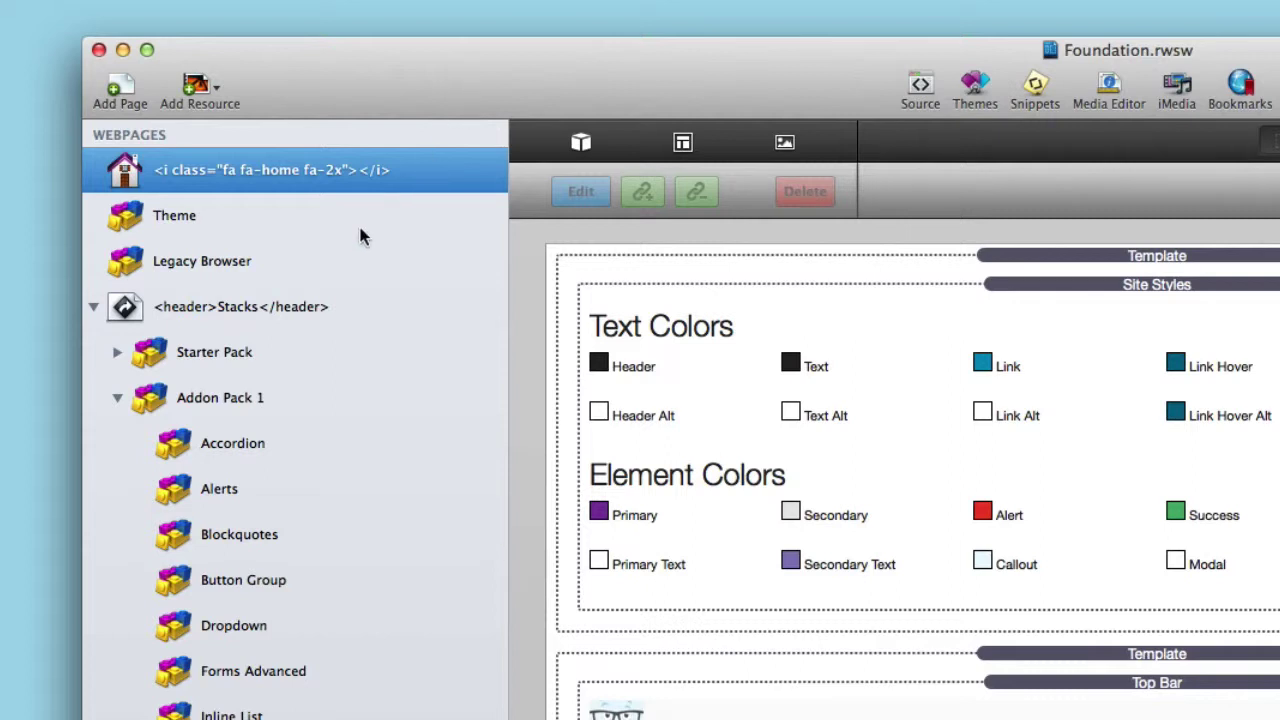
Open the Stacks page's title for editing and inspect its header markup.
click(288, 309)
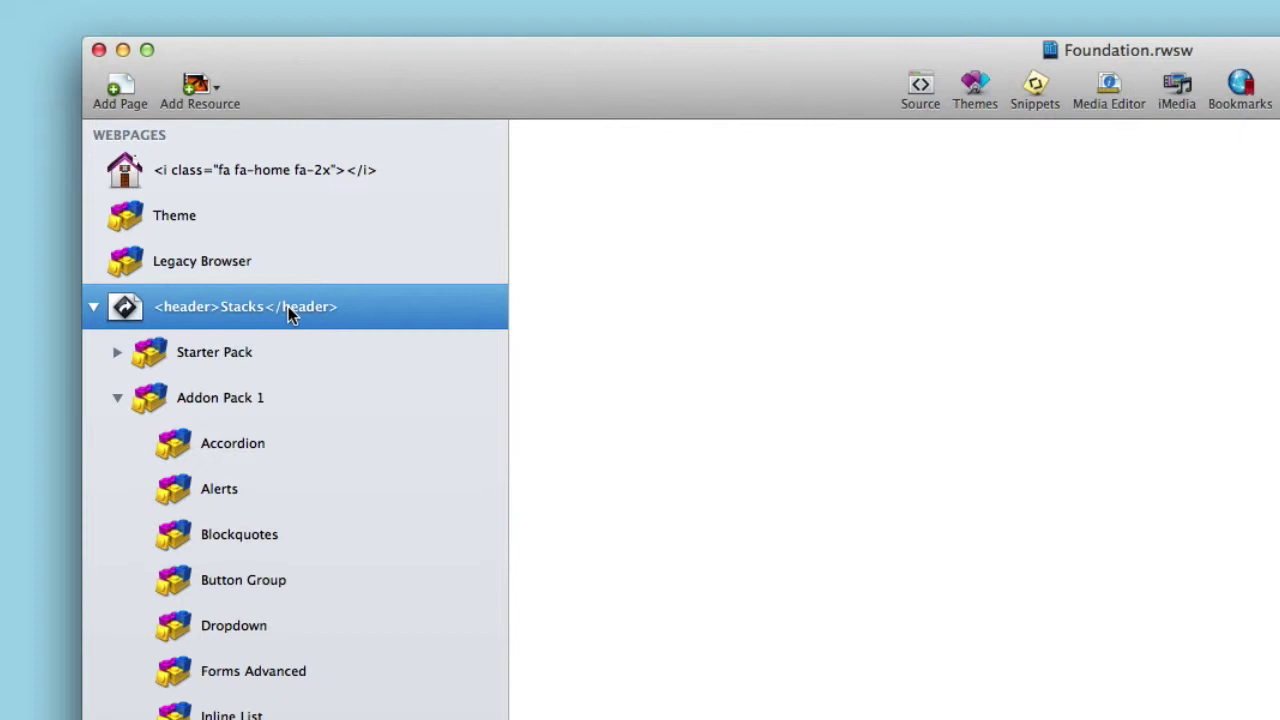
click(288, 306)
click(387, 310)
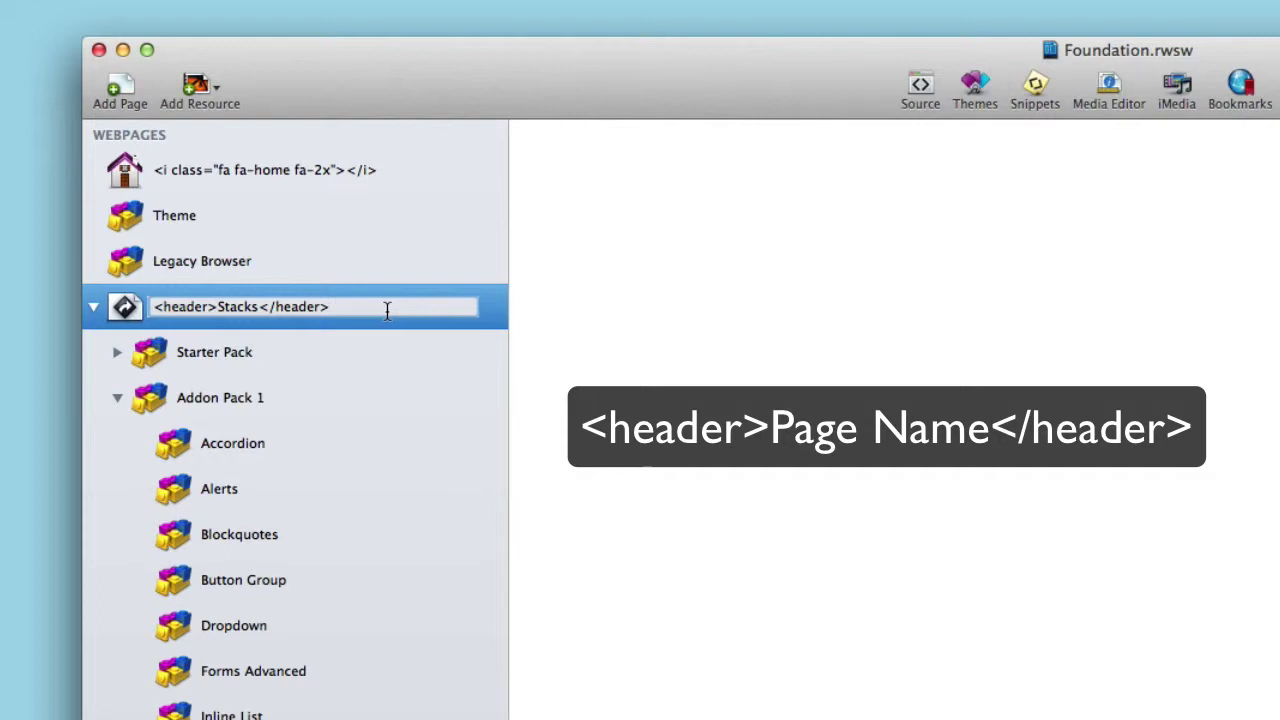
key(Return)
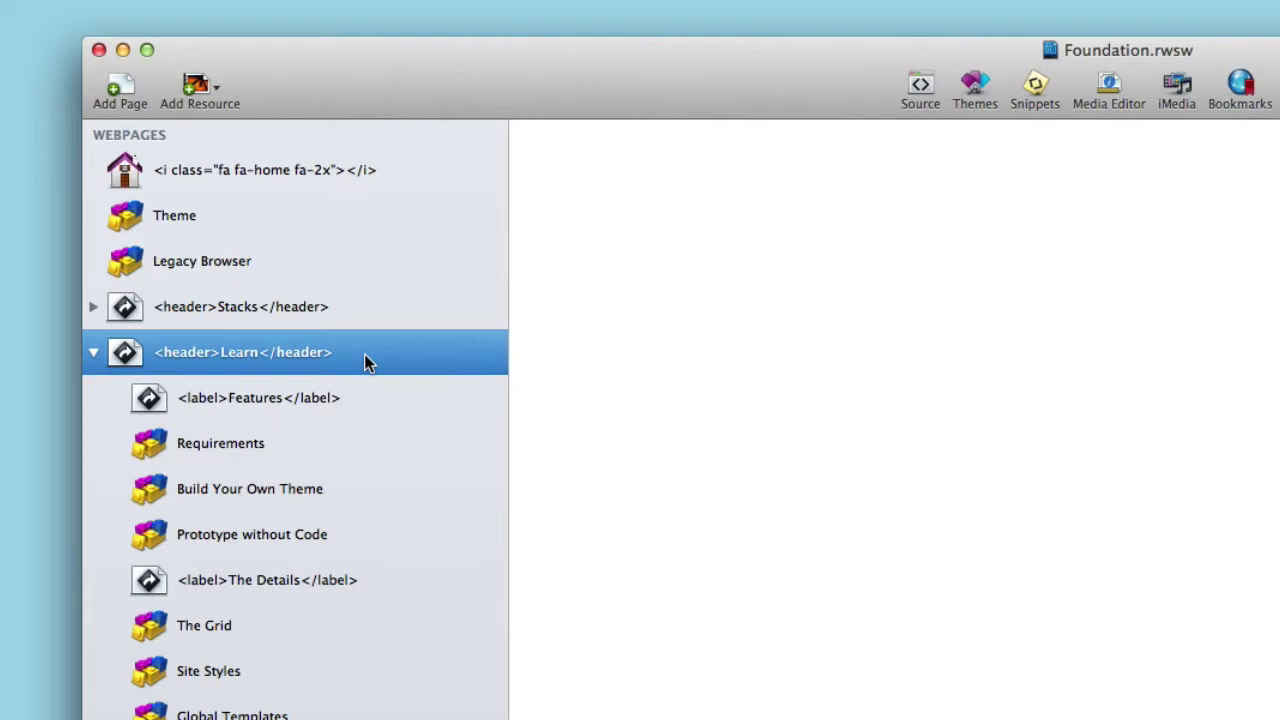
Inspect the Features and The Details label entries and the <hr> divider entry among the Learn subpages.
click(360, 403)
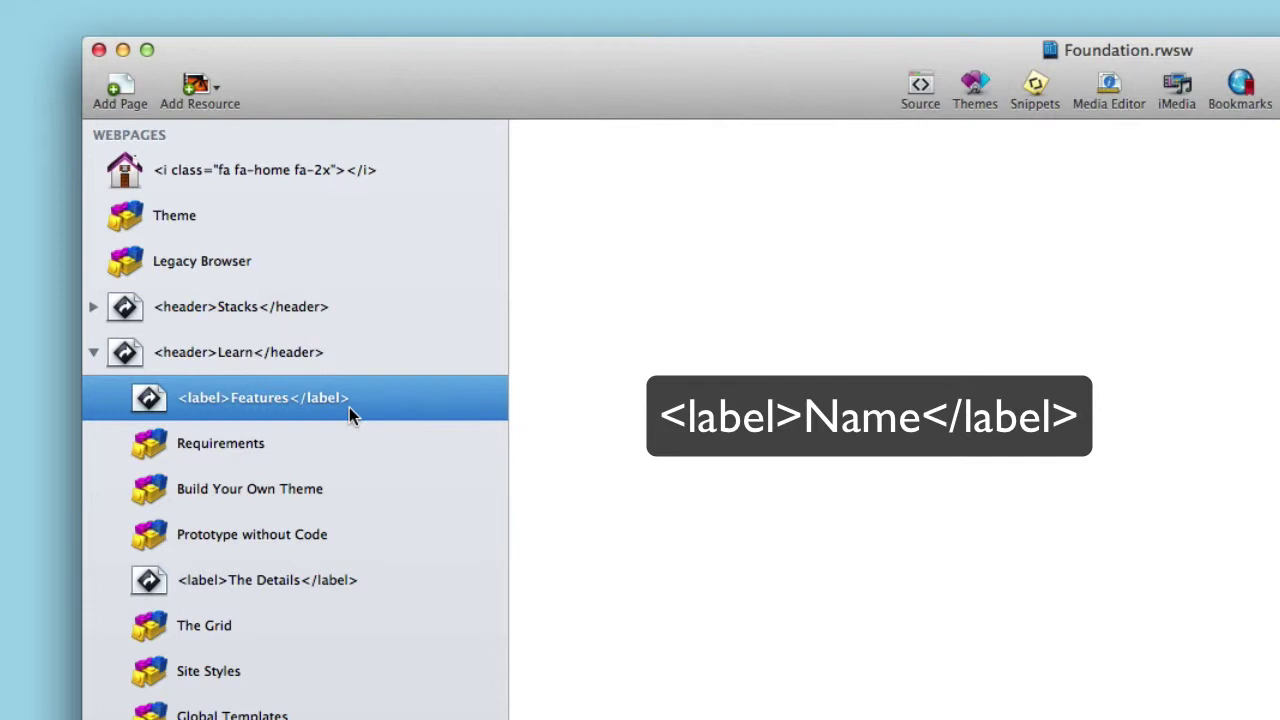
click(326, 585)
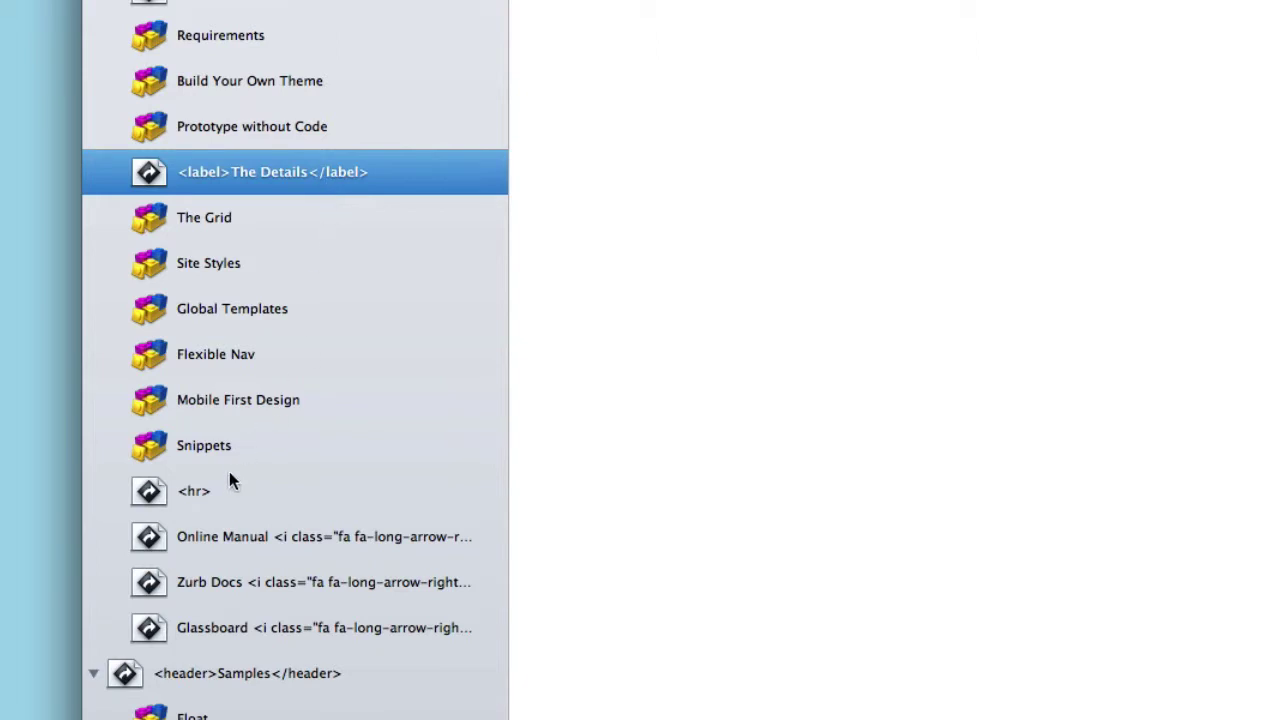
click(228, 500)
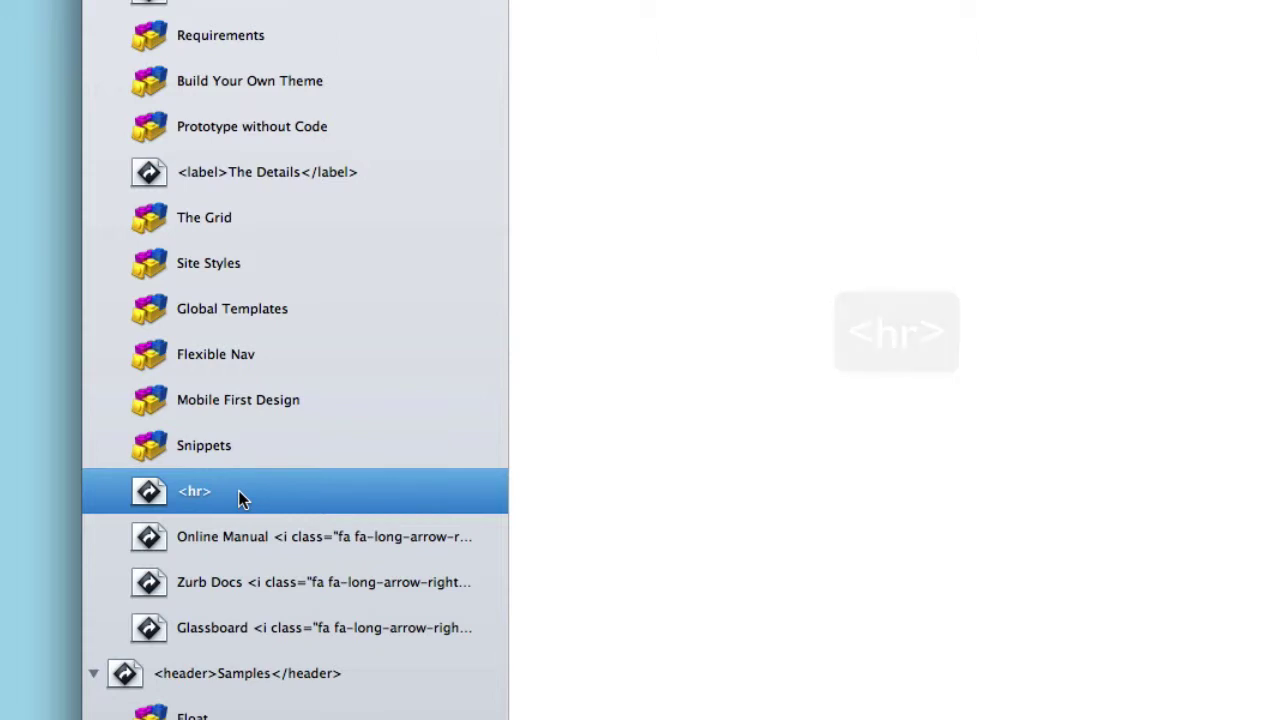
Open the Online Manual entry's title for editing and inspect the arrow icon markup after its name.
click(246, 543)
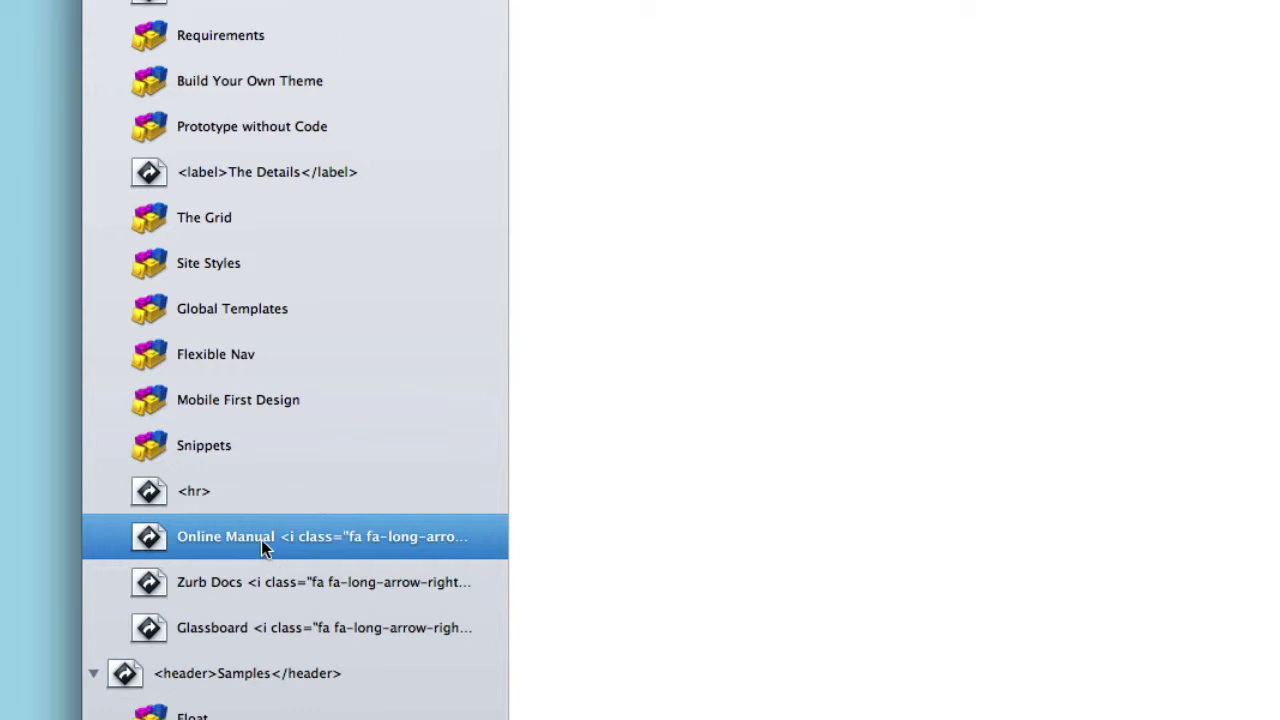
click(261, 540)
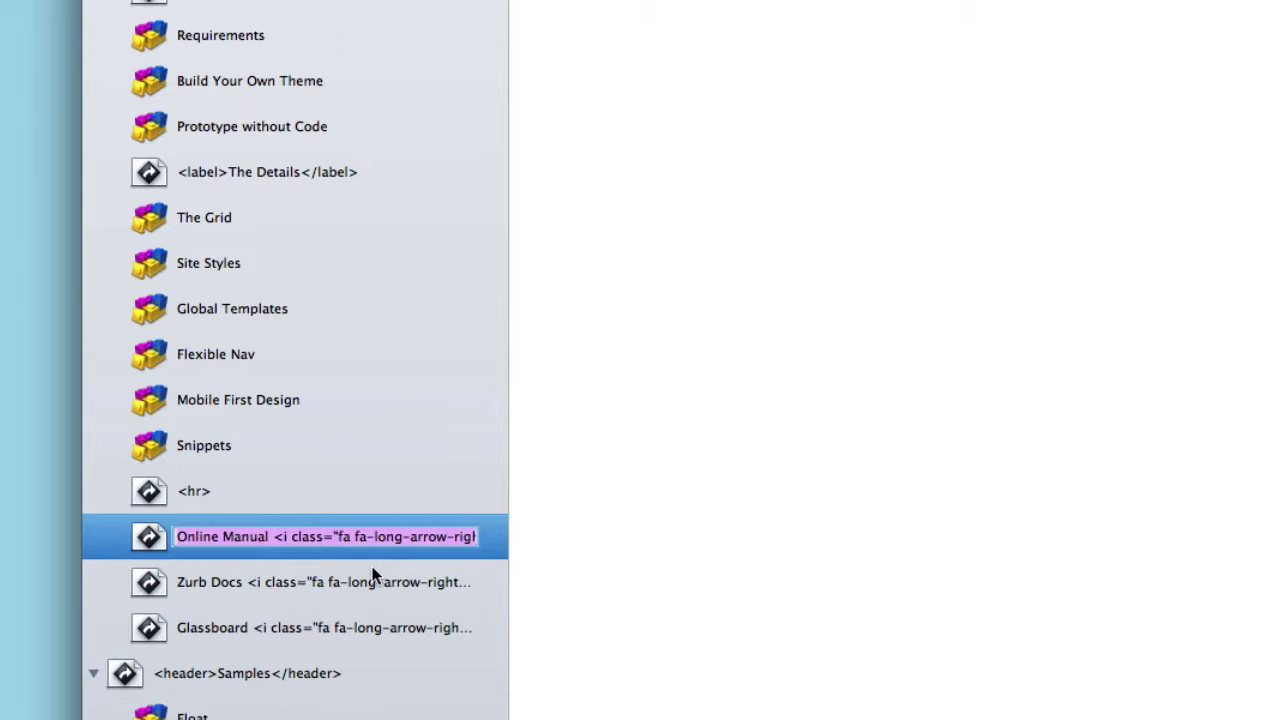
click(367, 537)
key(End)
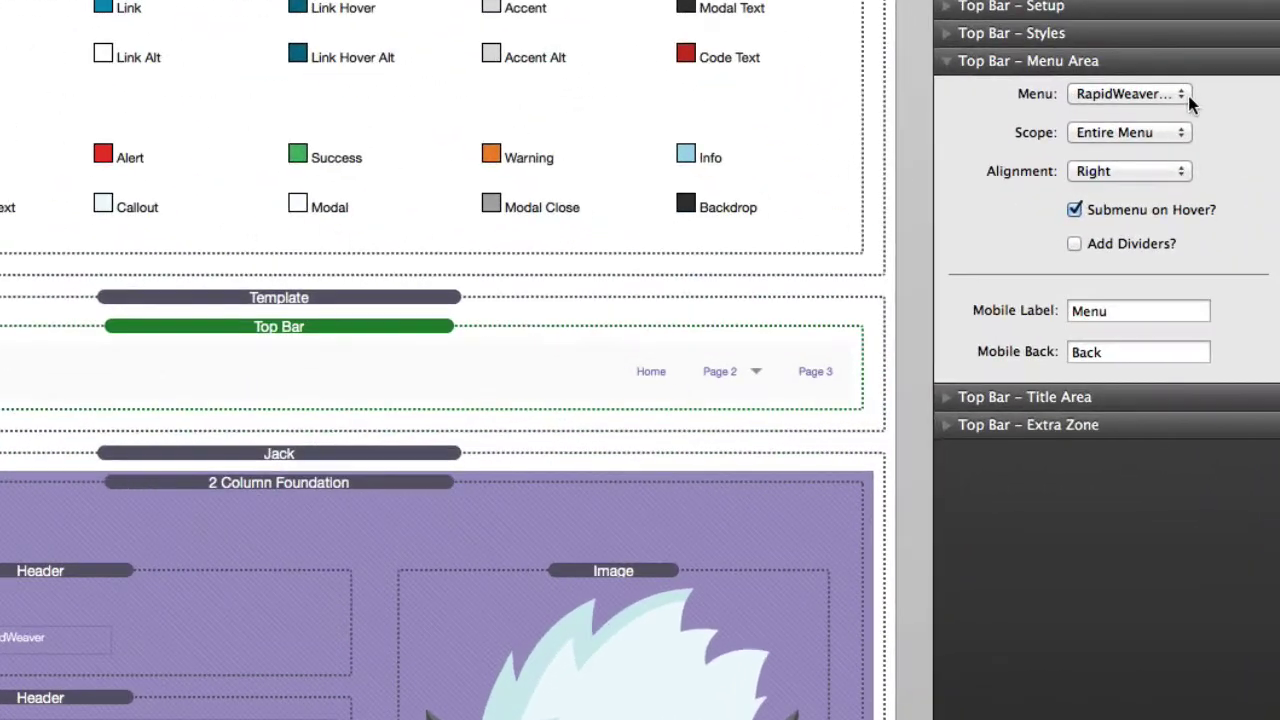
Switch the Top Bar's menu source to Custom HTML Menu and open its HTML list code for editing.
click(1190, 283)
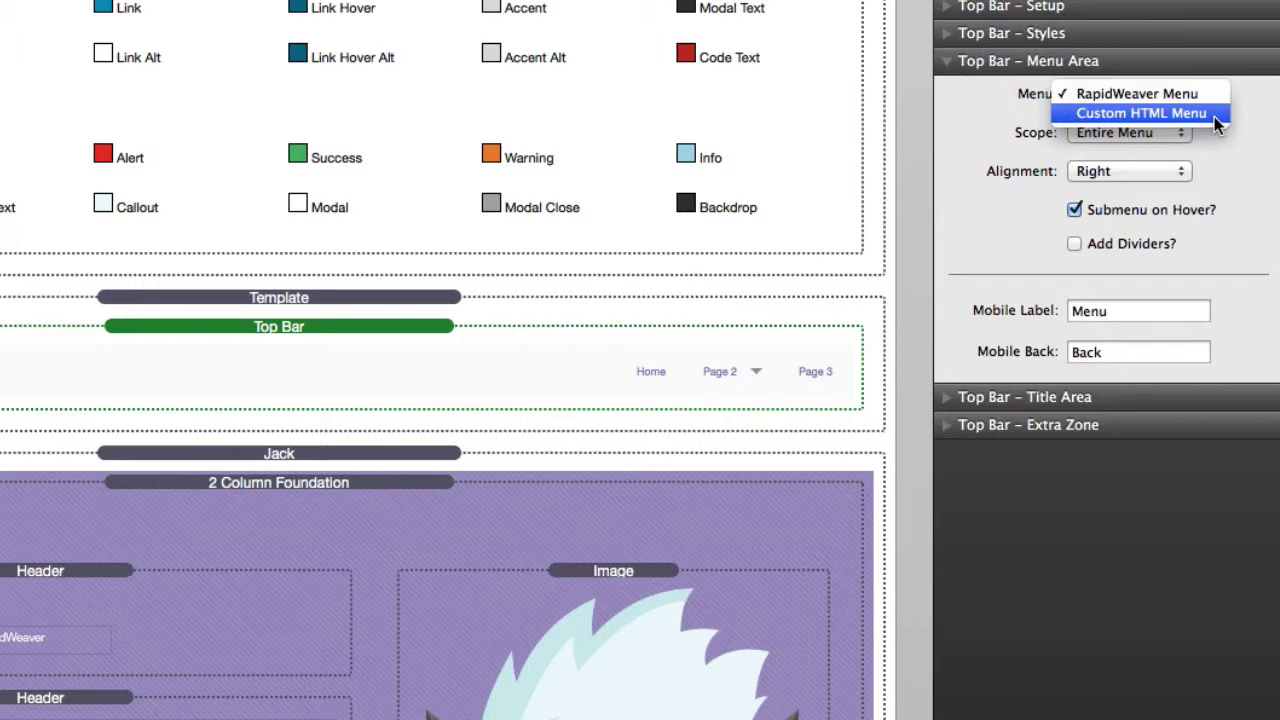
click(1217, 125)
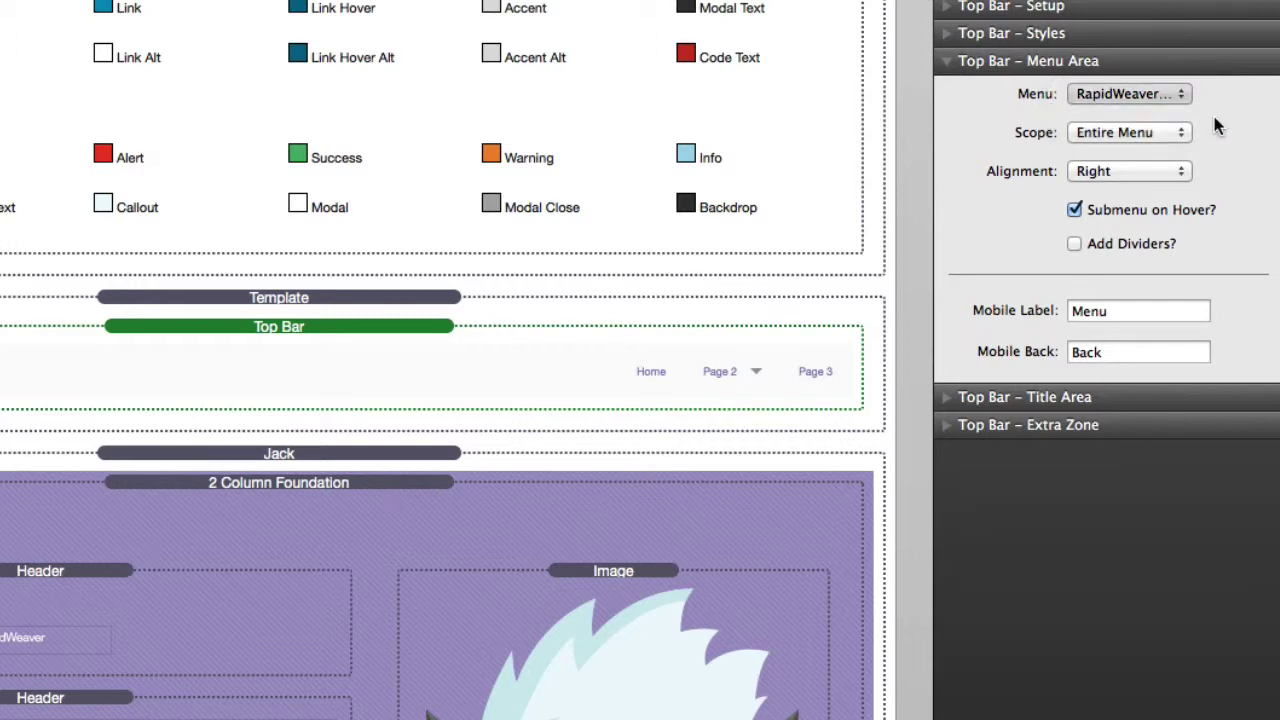
click(528, 469)
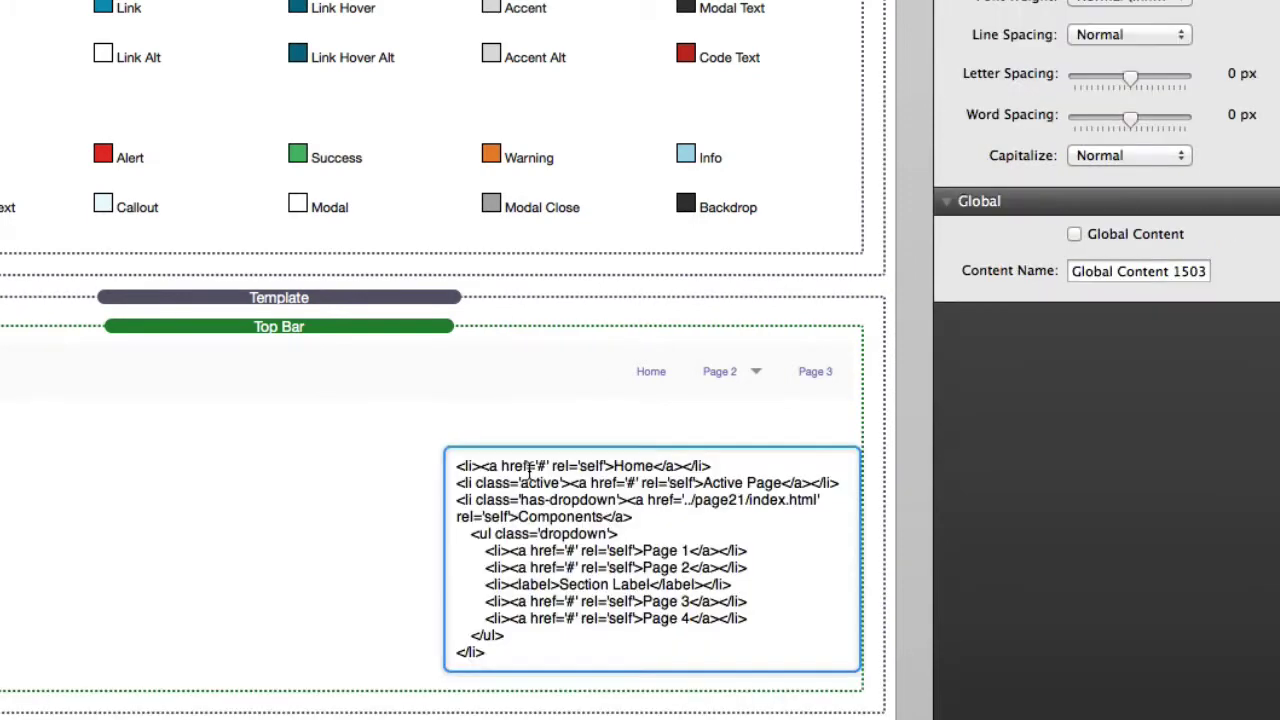
click(458, 466)
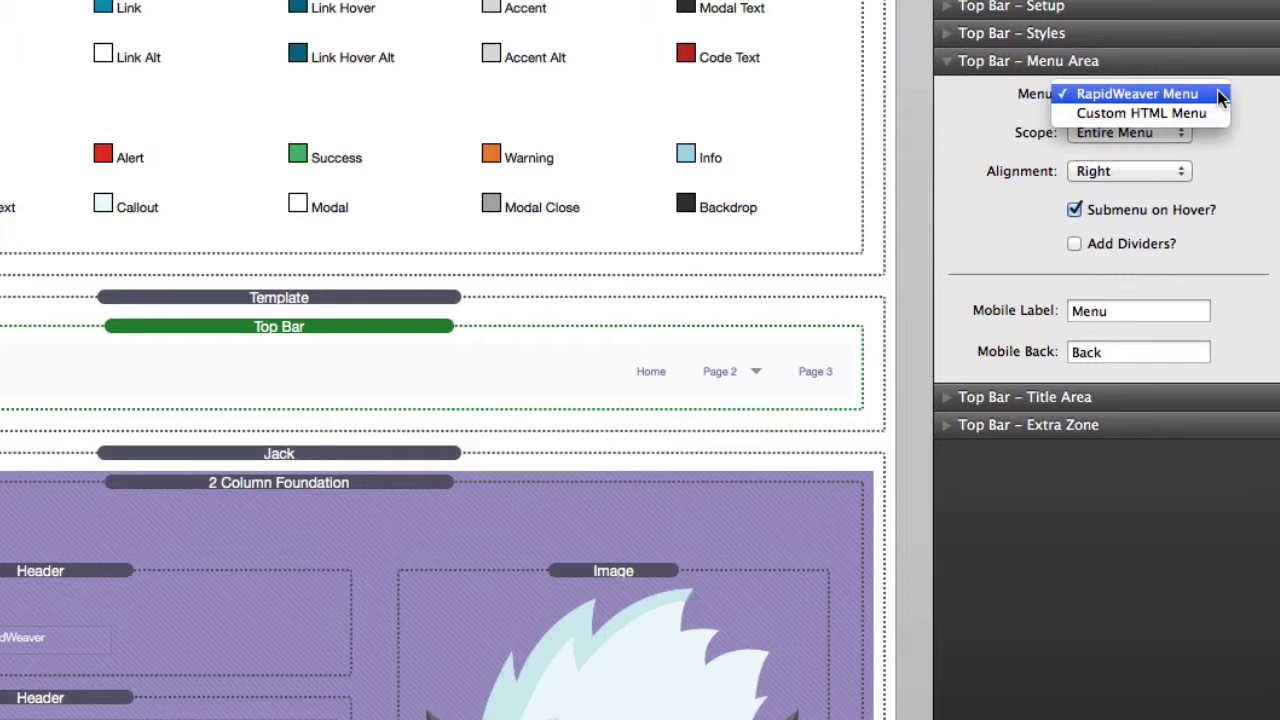
Select RapidWeaver Menu as the Top Bar's menu source and check its dropdowns in the page preview.
click(1221, 98)
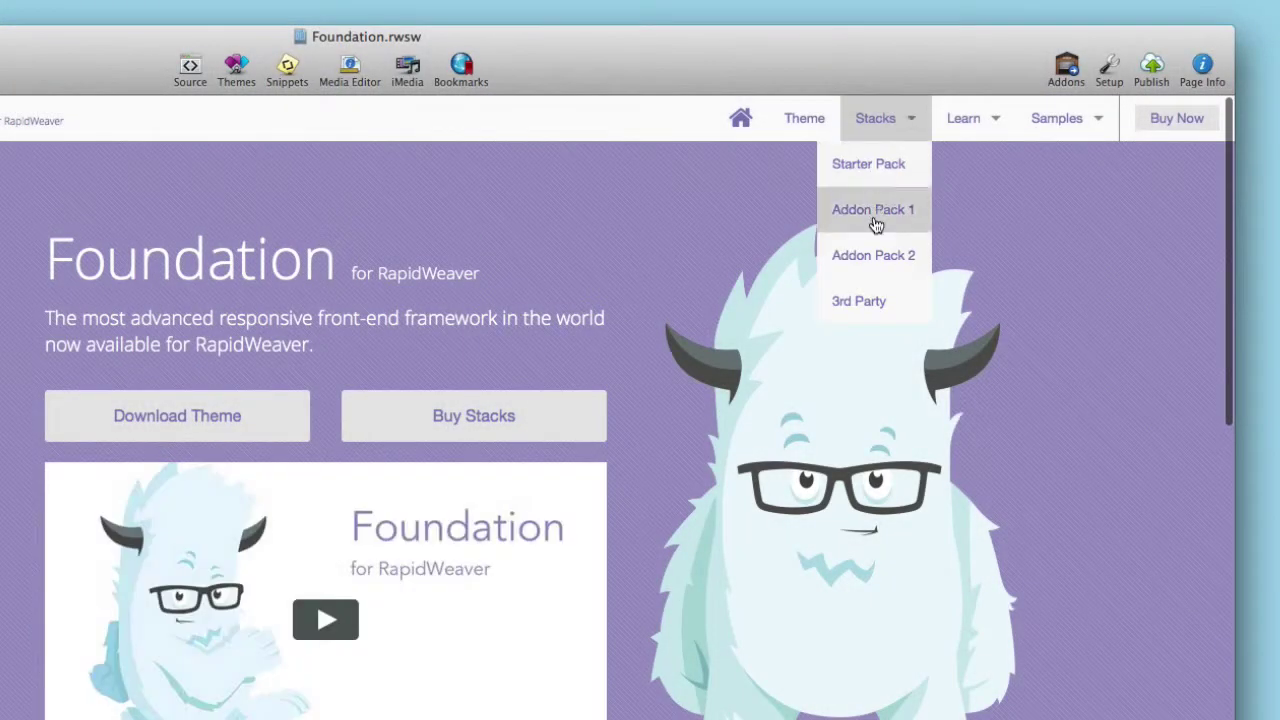
mouse_move(1004, 136)
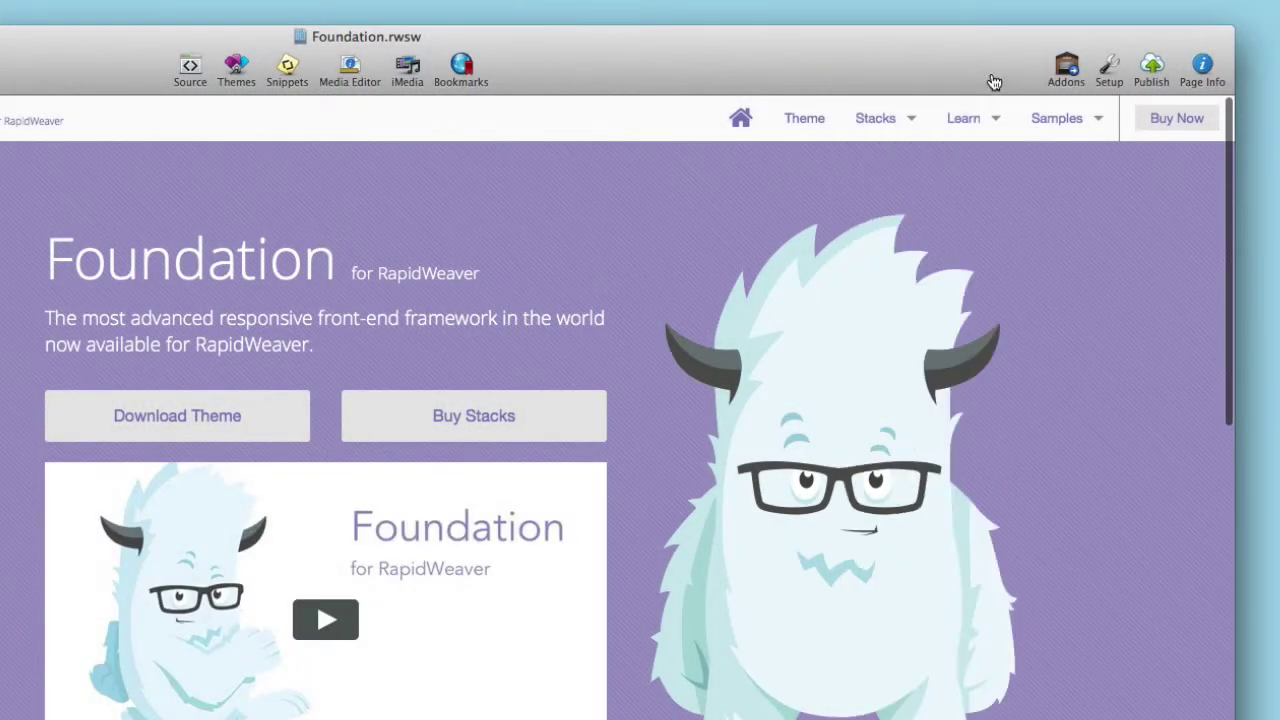
mouse_move(1080, 118)
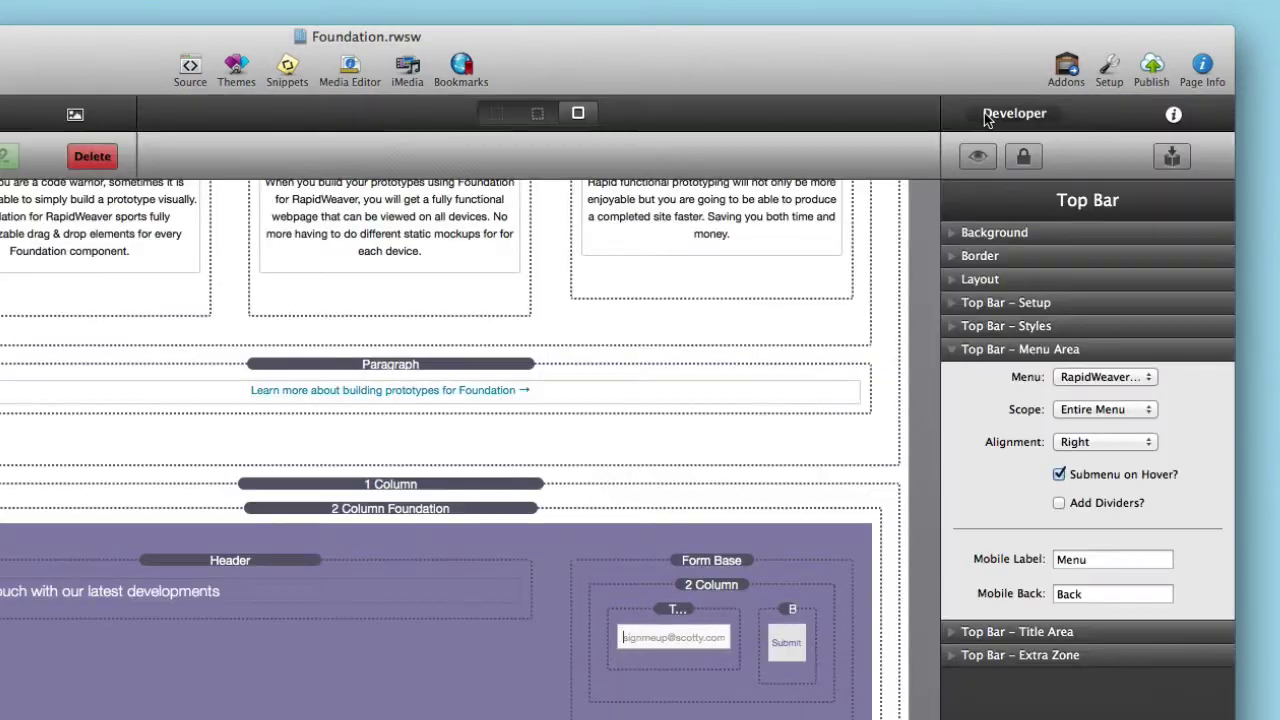
Set the Top Bar's menu scope to Top Menu Only and review the other scope options.
click(1088, 410)
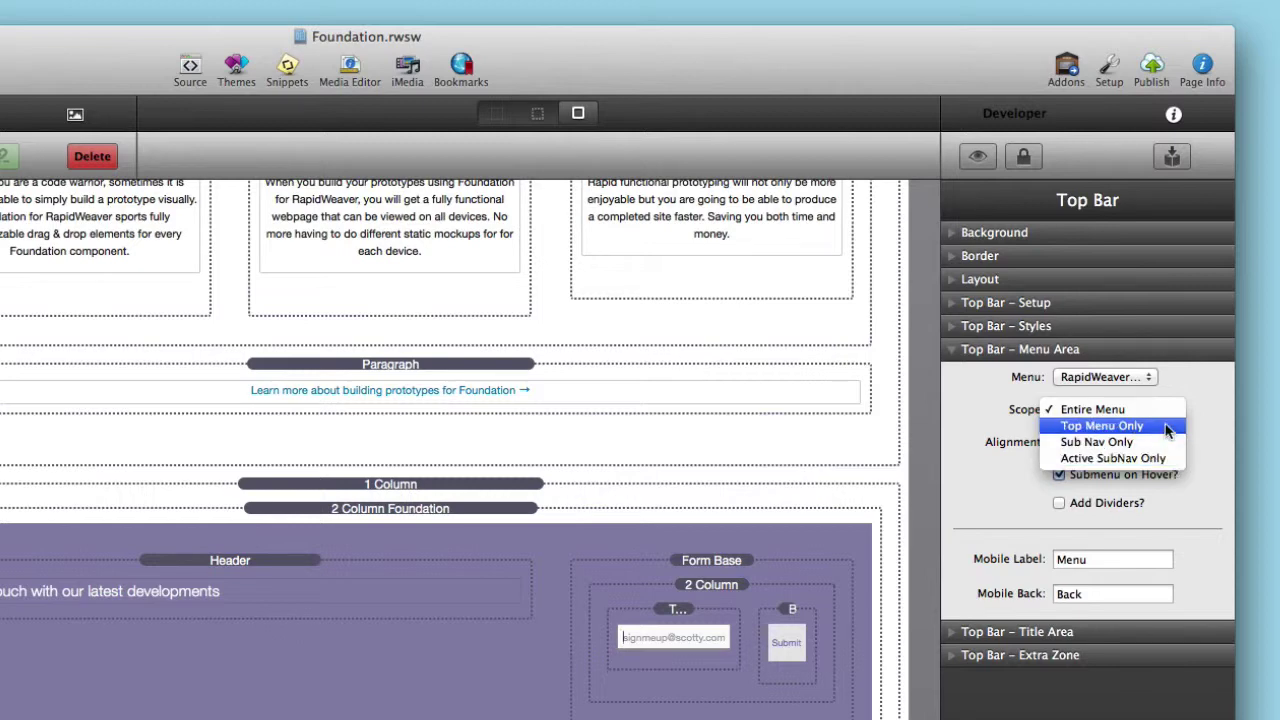
key(Escape)
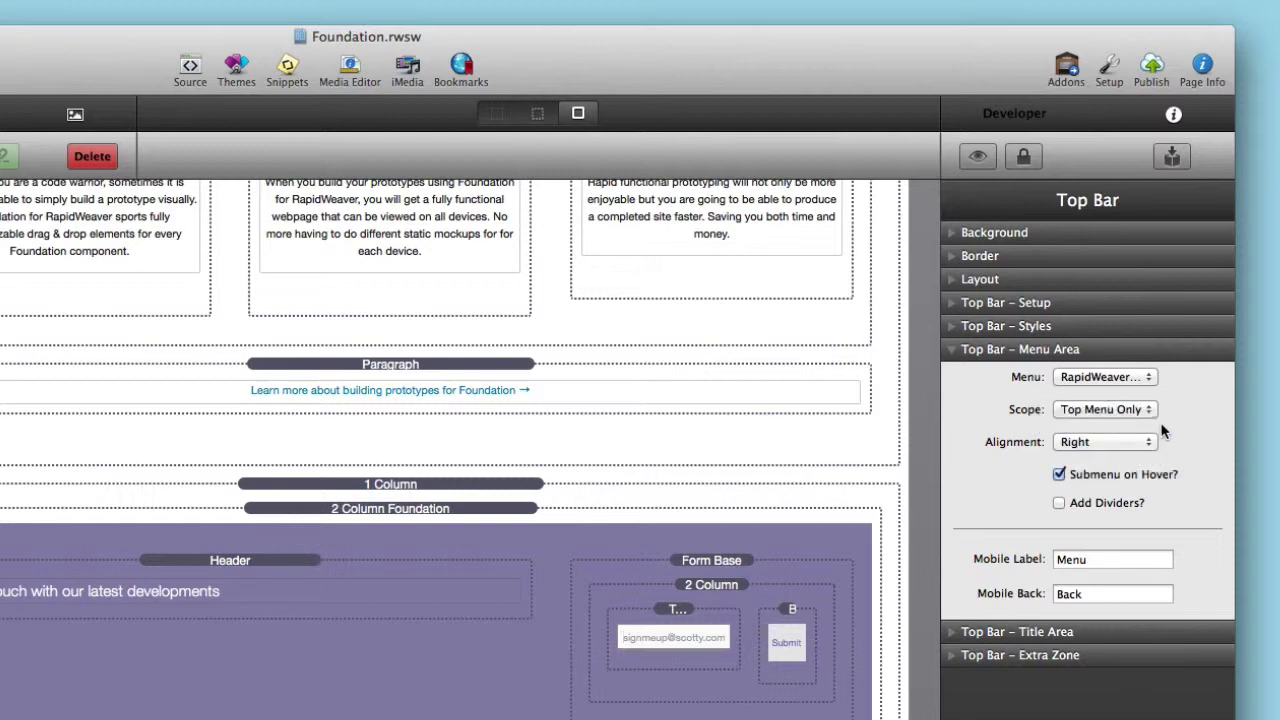
key(super+r)
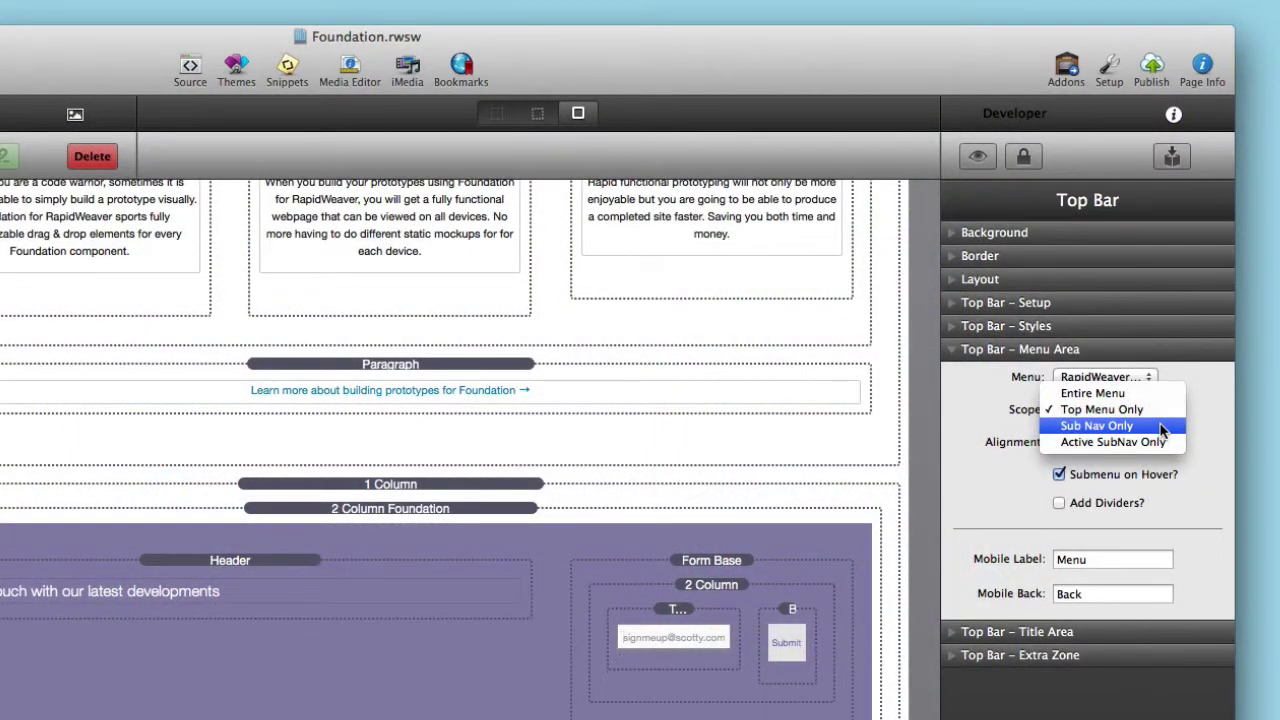
key(Escape)
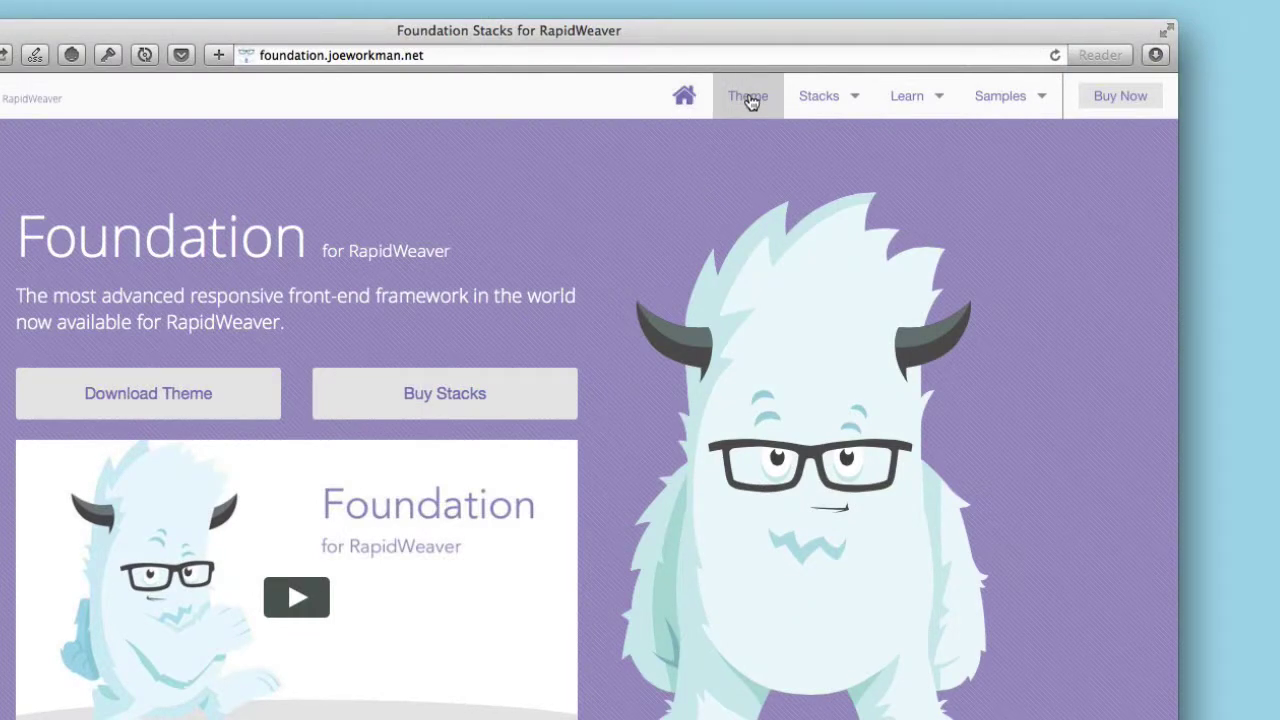
Switch to the browser and compare the top-level items with the Stacks, Learn and Samples submenus on the live site.
mouse_move(820, 95)
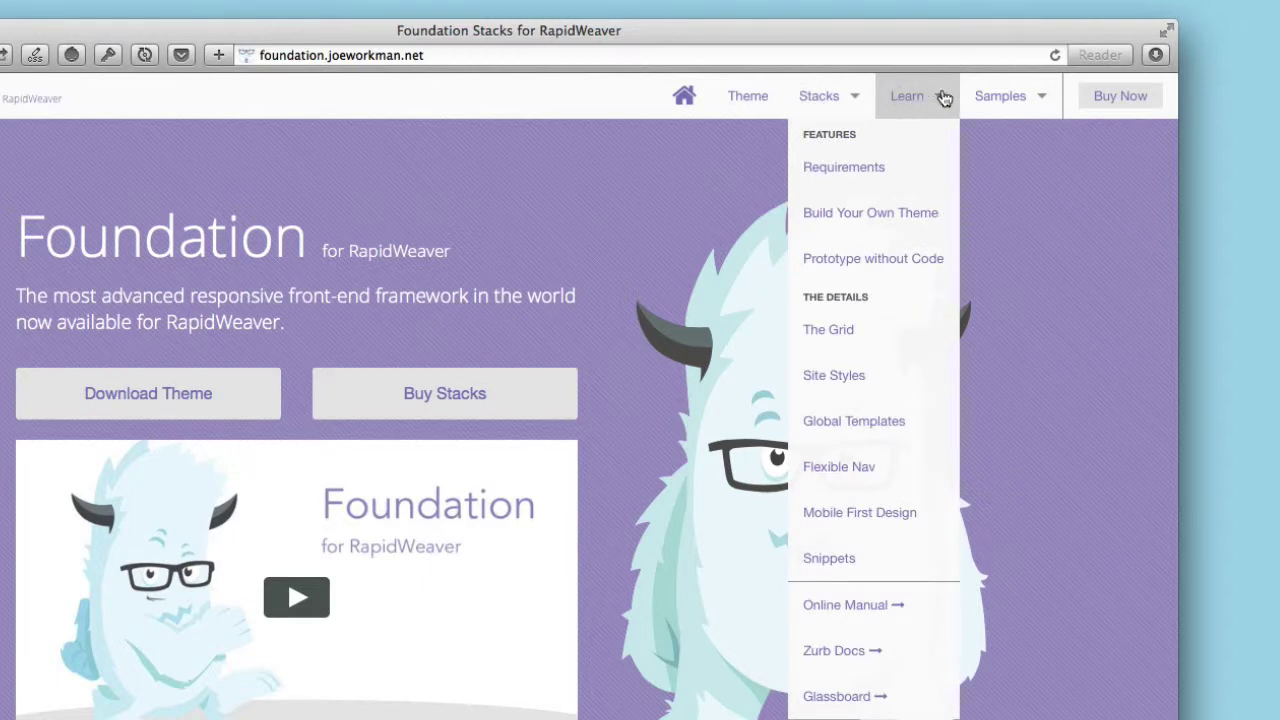
mouse_move(995, 100)
mouse_move(857, 102)
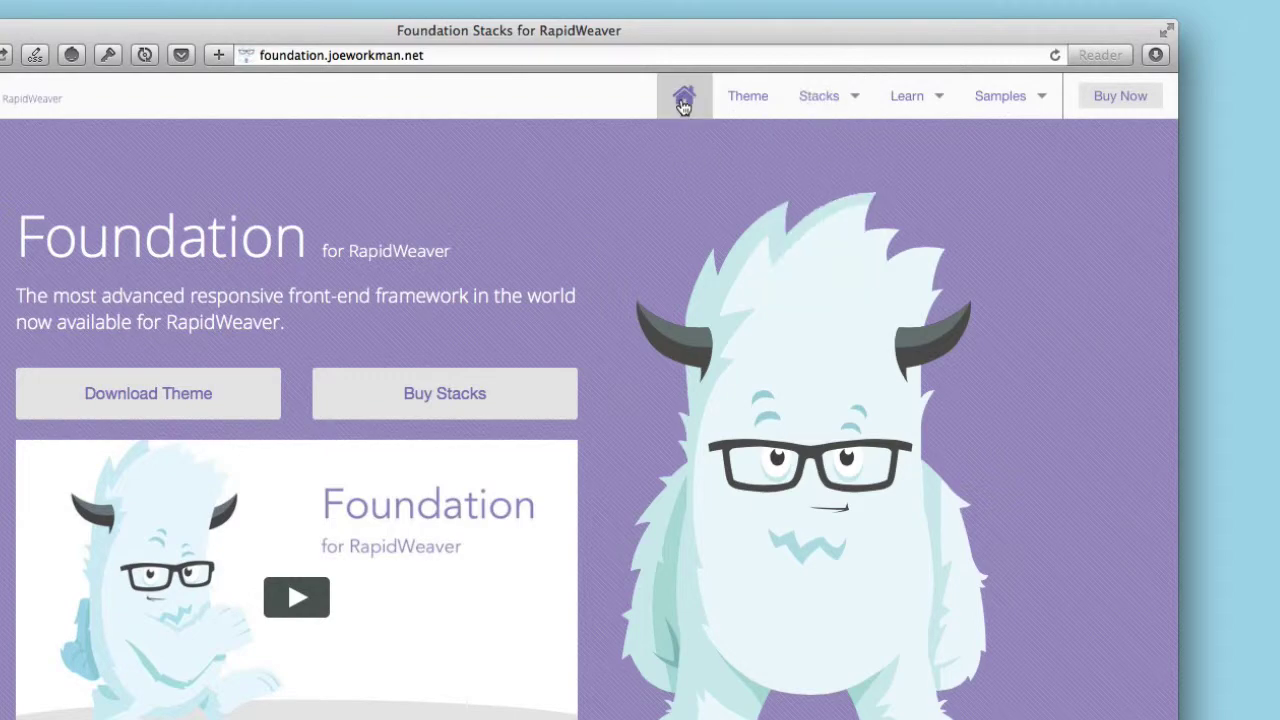
mouse_move(818, 103)
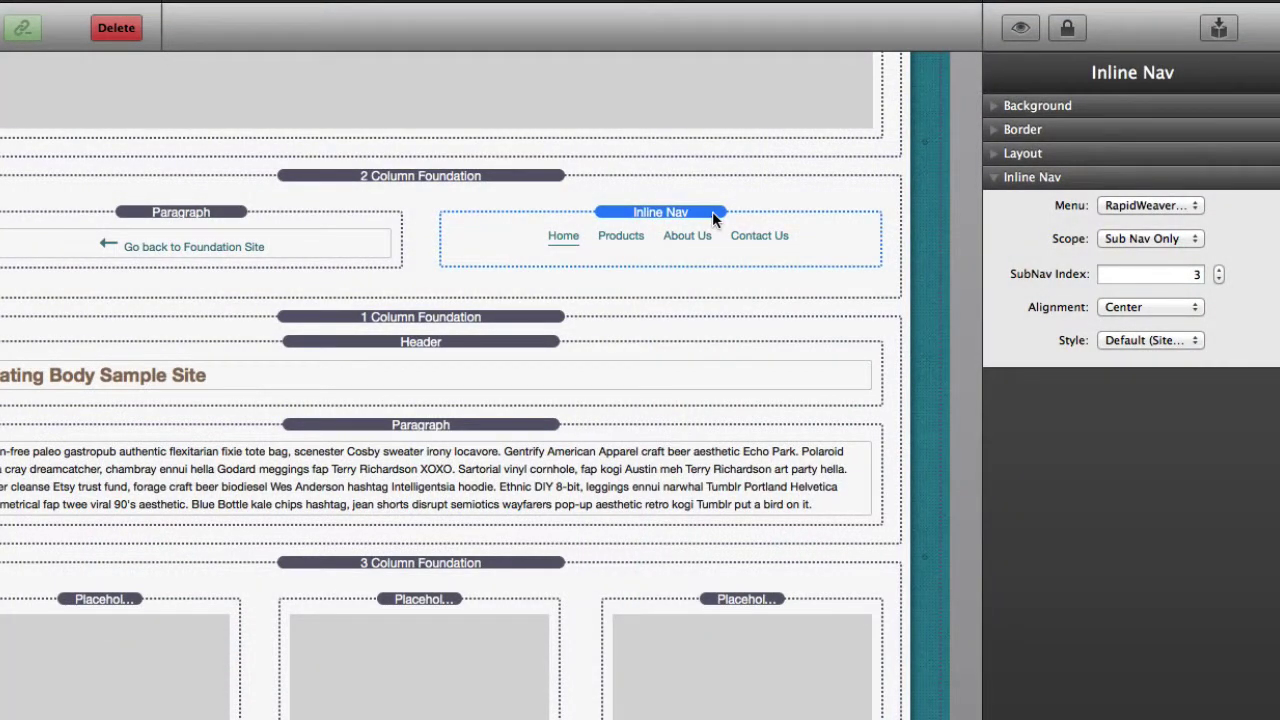
Set the Inline Nav's scope to Active SubNav Only on the Float sample page and select that page in the page list.
click(1189, 239)
click(1222, 268)
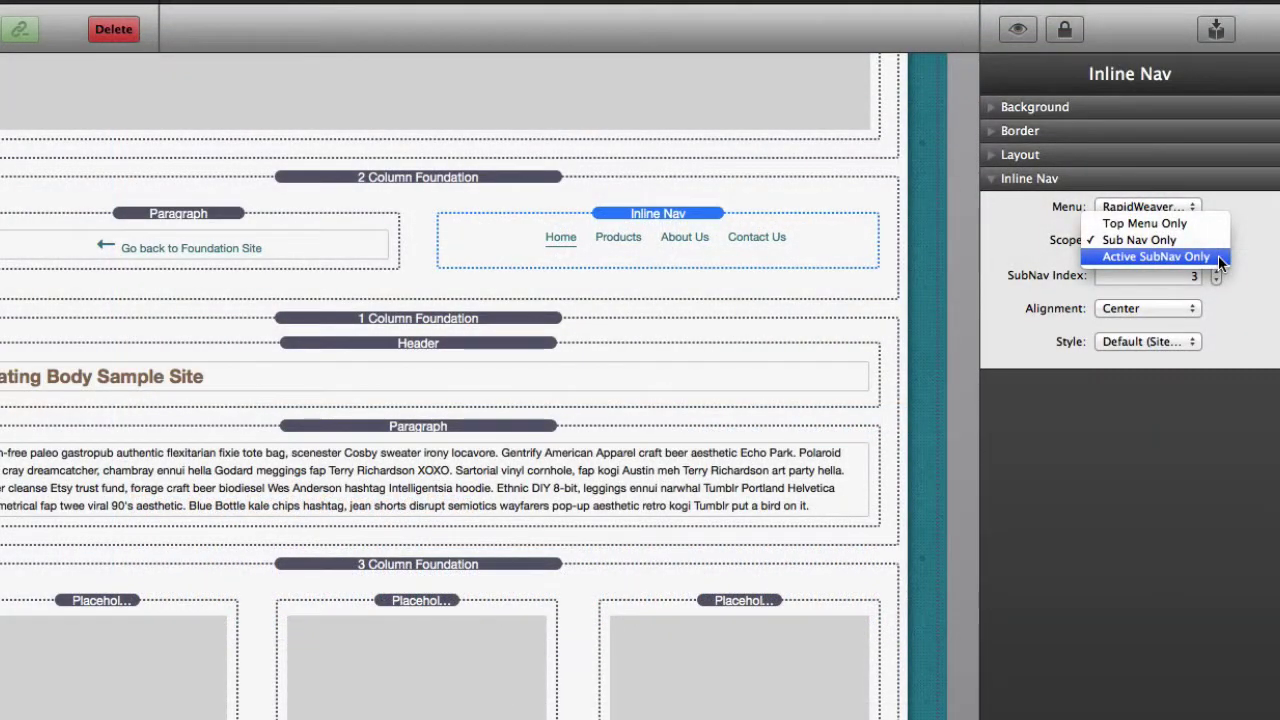
click(1218, 258)
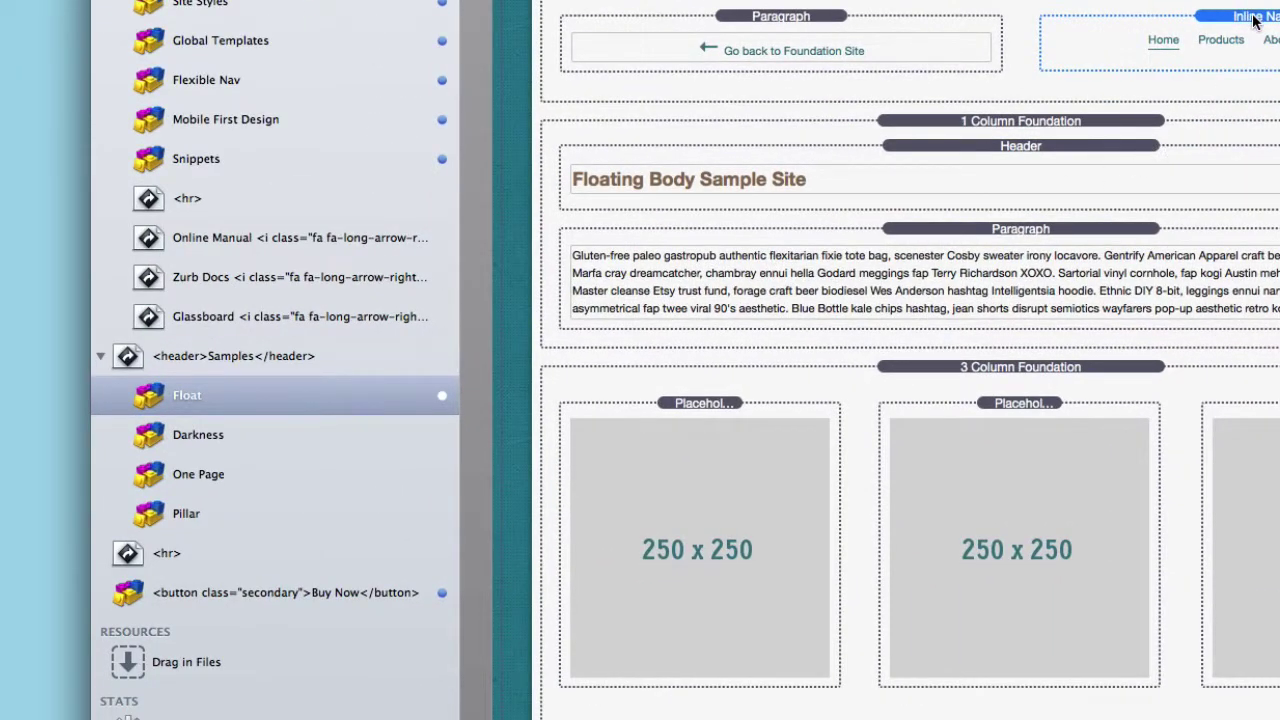
click(240, 392)
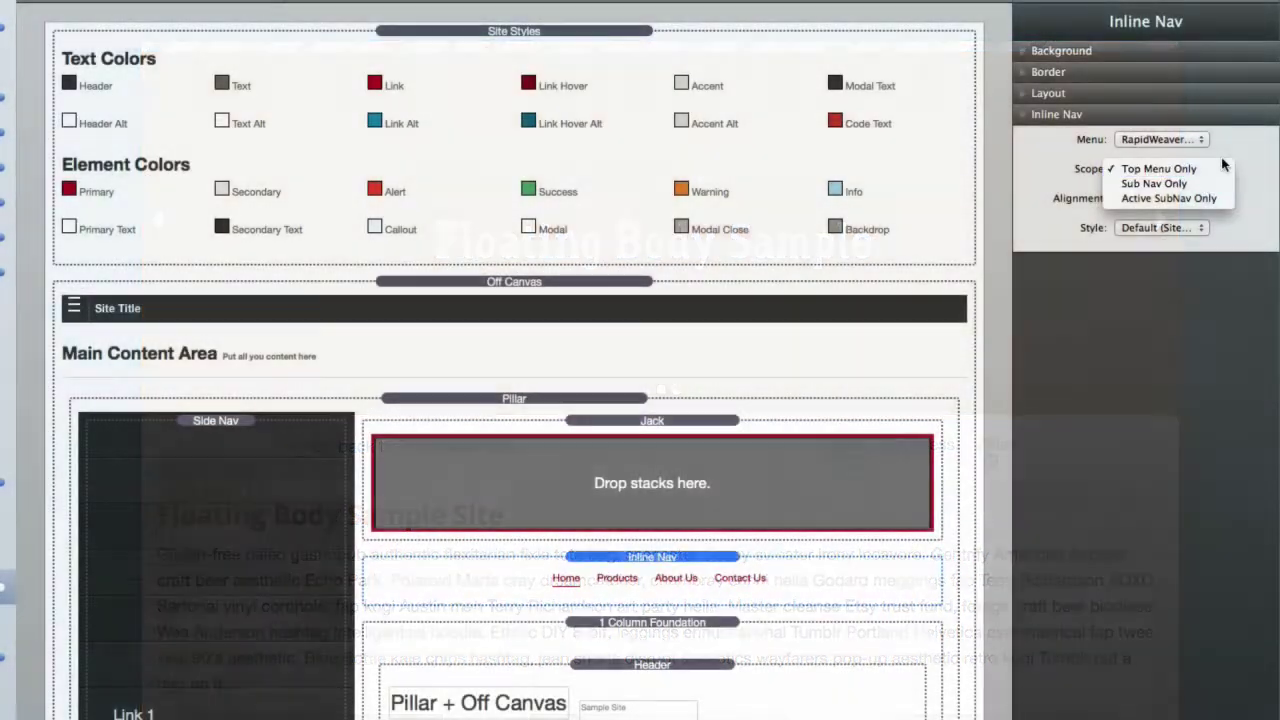
Set the Inline Nav's menu scope to Top Menu Only on the Pillar + Off Canvas sample page.
click(1222, 165)
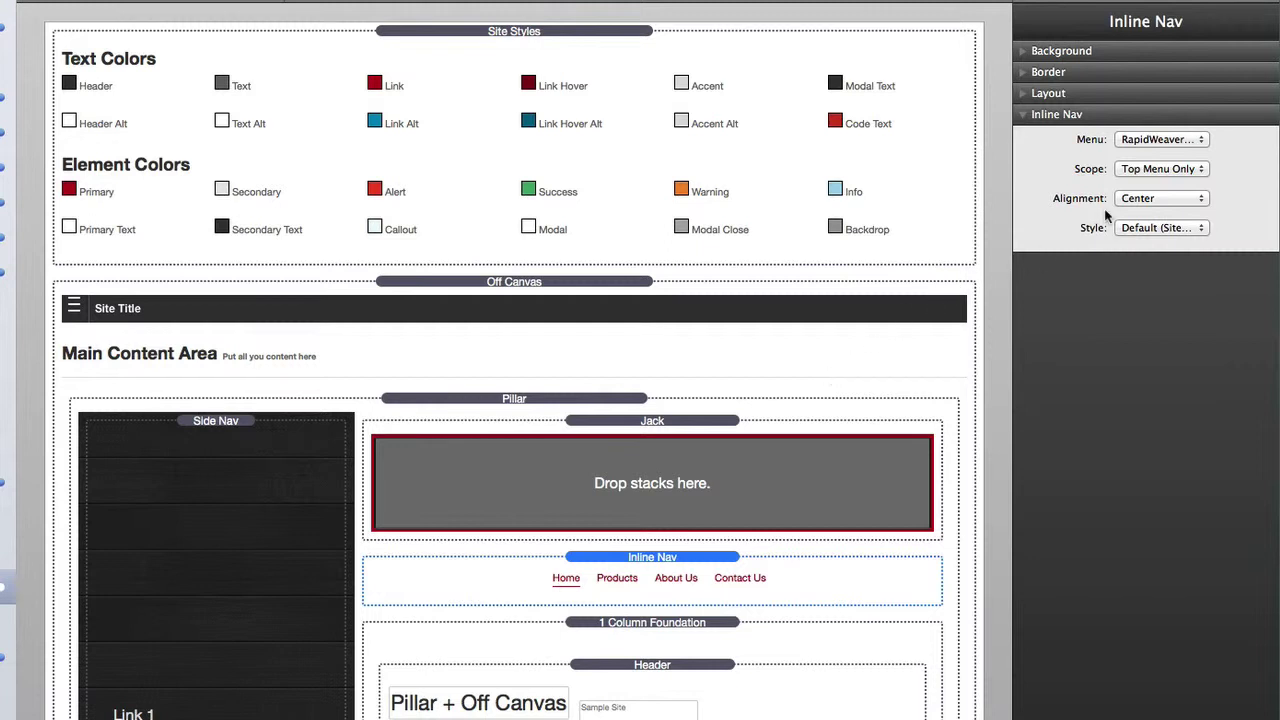
Review the Inline Nav's menu scope options on the Pillar + Off Canvas page, keeping Top Menu Only.
scroll(745, 515, down, 2)
scroll(734, 530, down, 5)
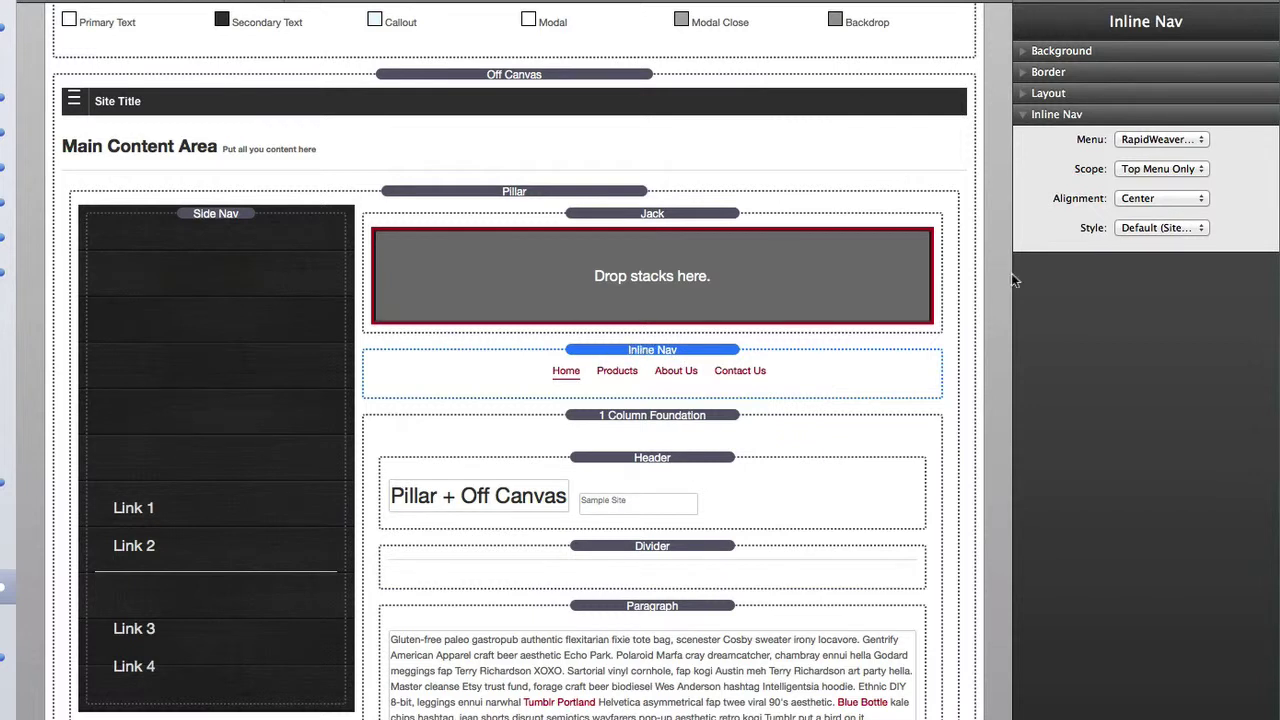
click(1154, 169)
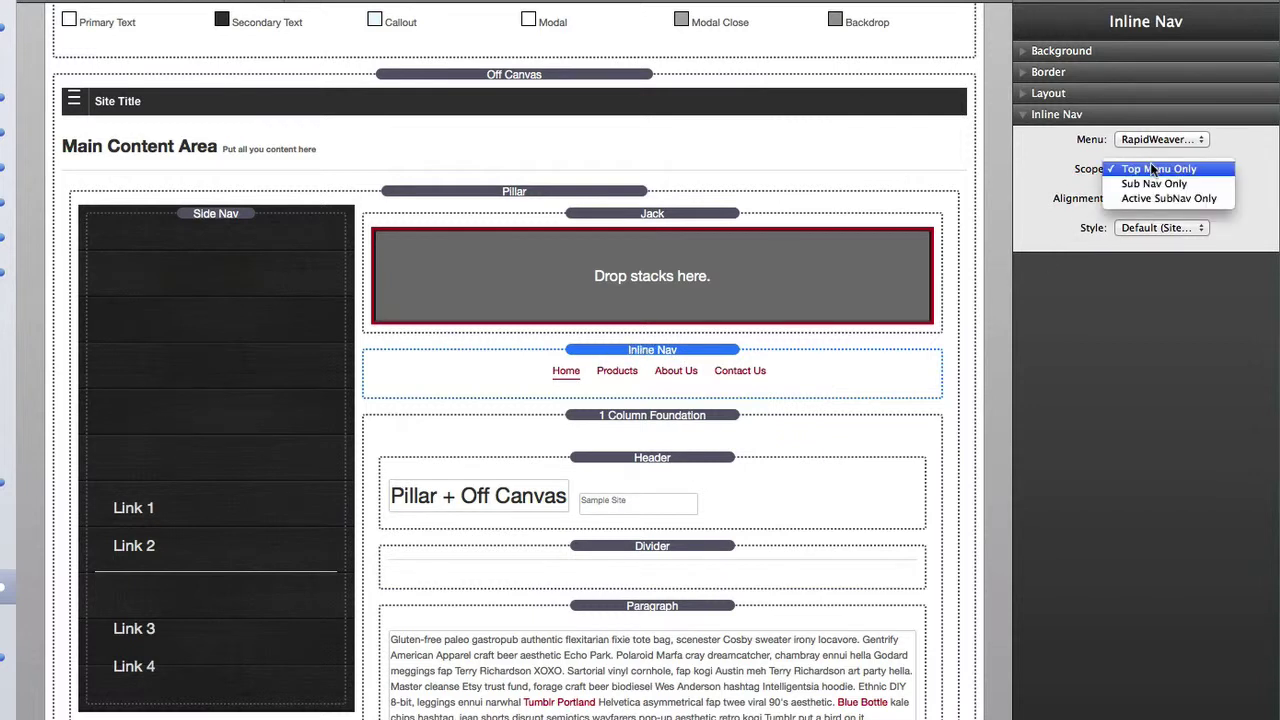
click(1212, 171)
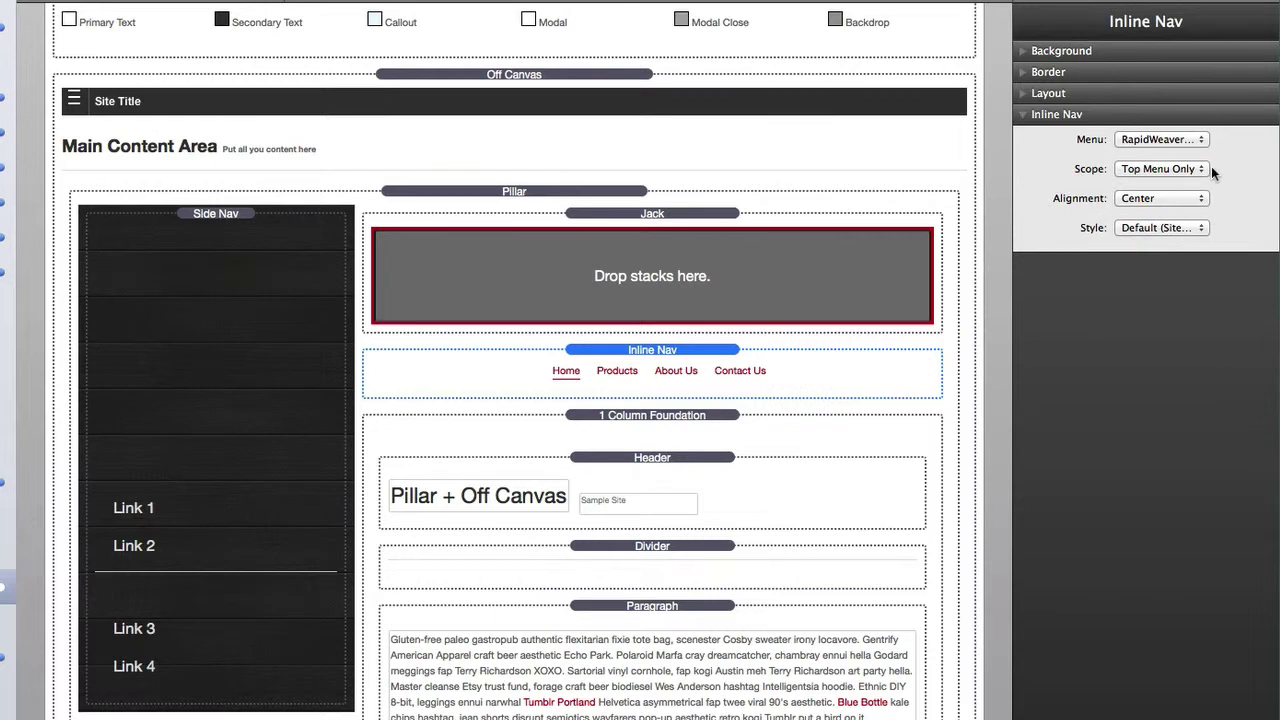
Select the Side Nav stack inside the Pillar and review its menu scope options, keeping Active SubNav Only.
click(223, 215)
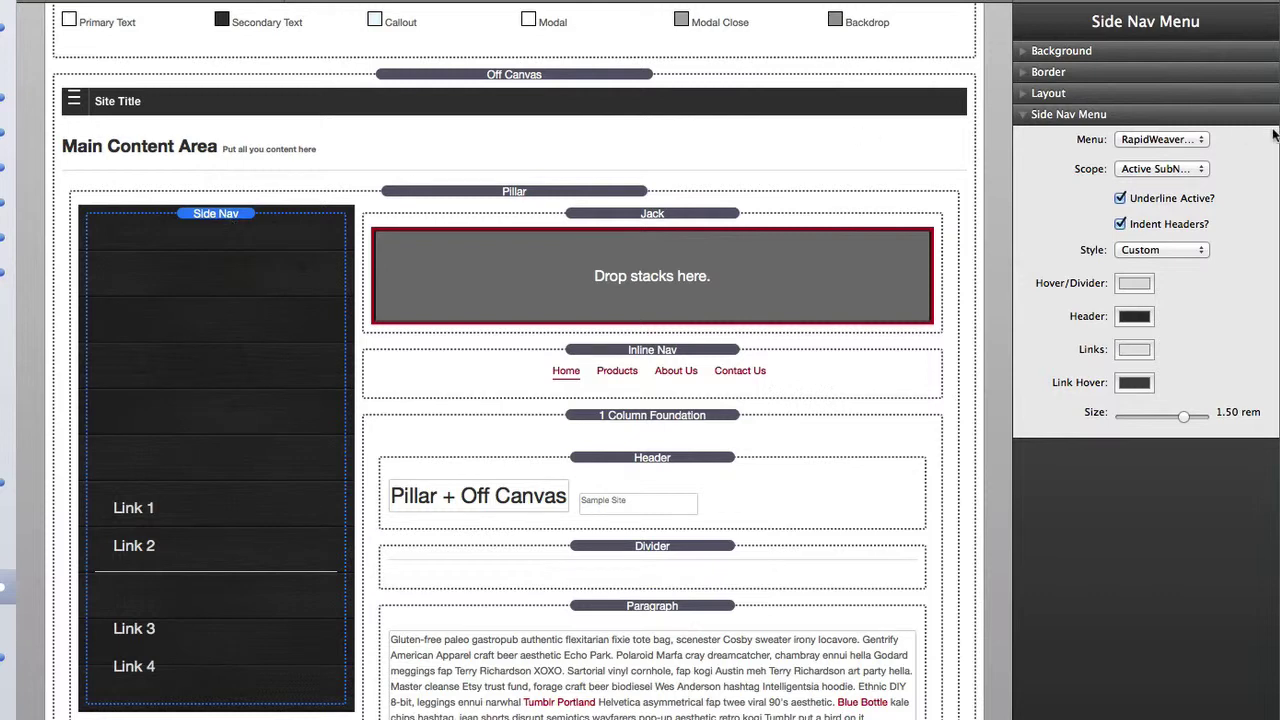
click(1172, 168)
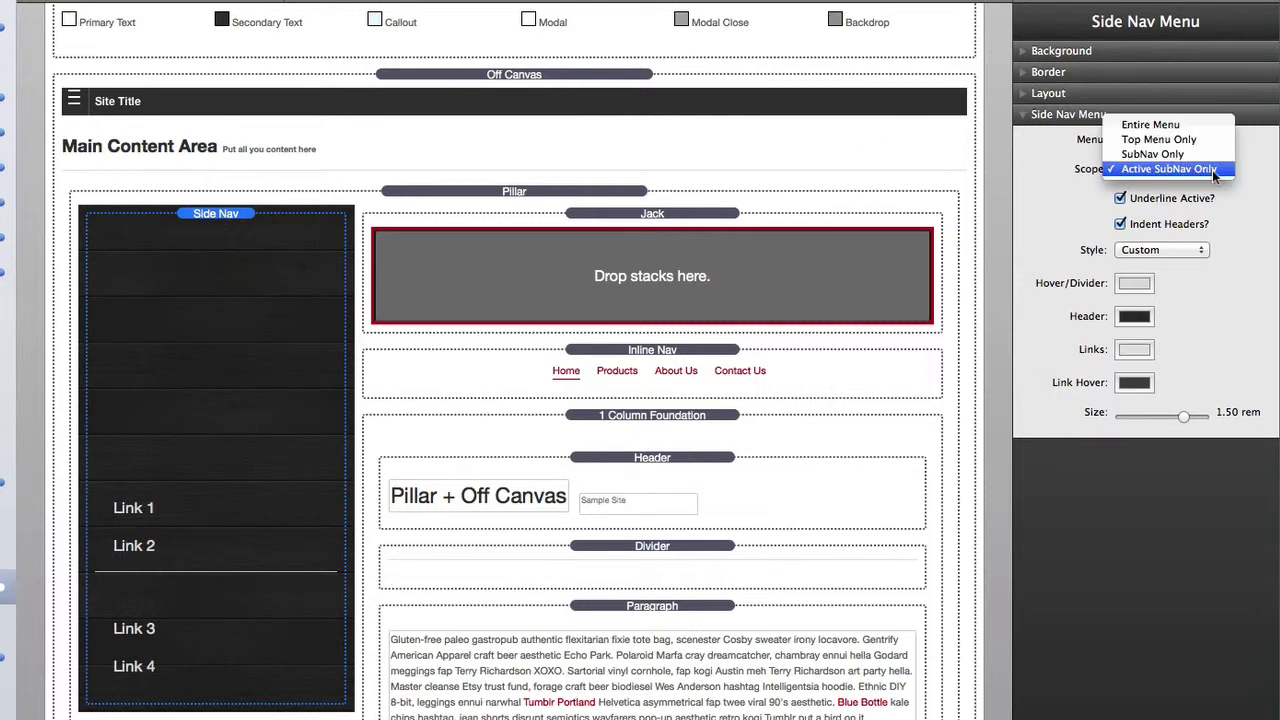
click(1168, 169)
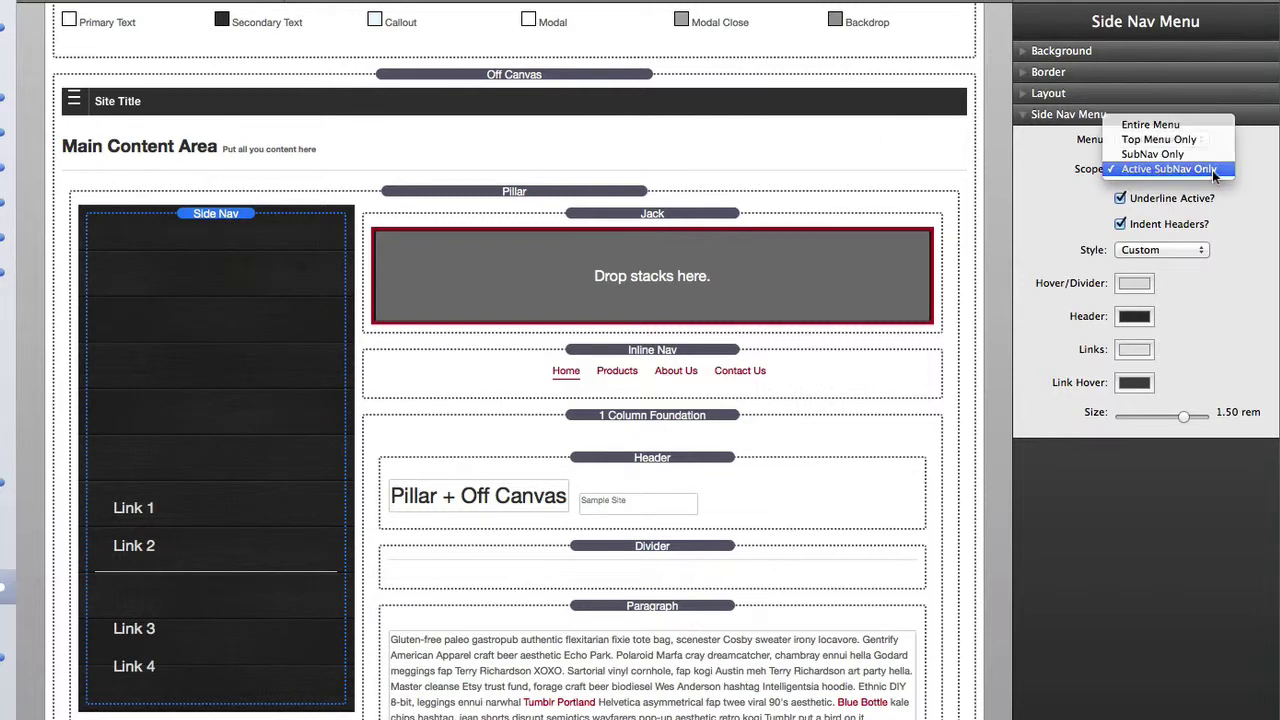